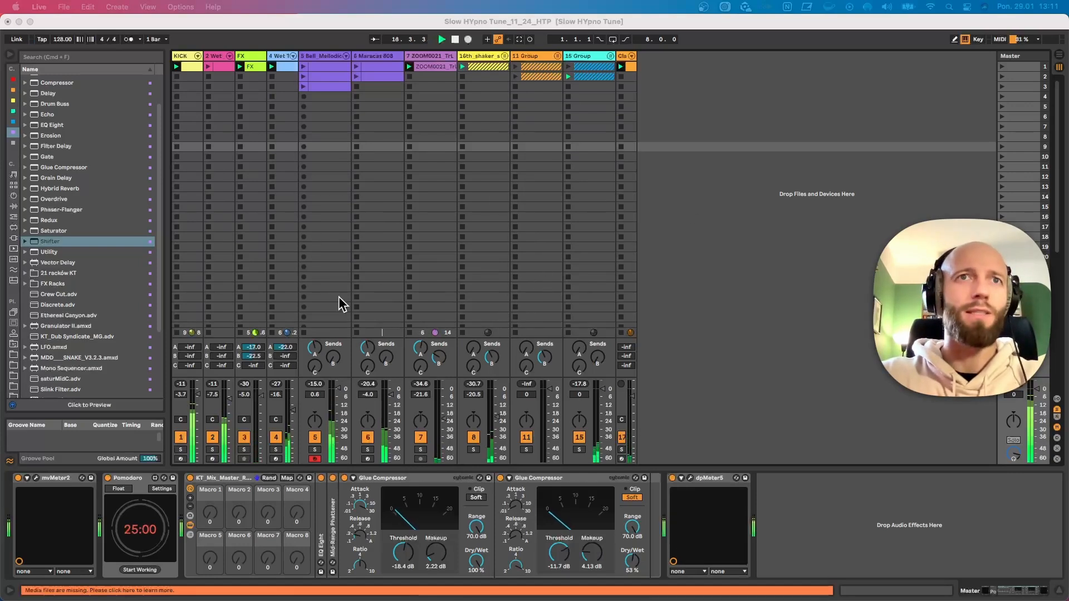
# Show the first Bell_Mellodic track's devices and locate Mono Sequencer among the Max MIDI effects in the browser
pyautogui.click(321, 53)
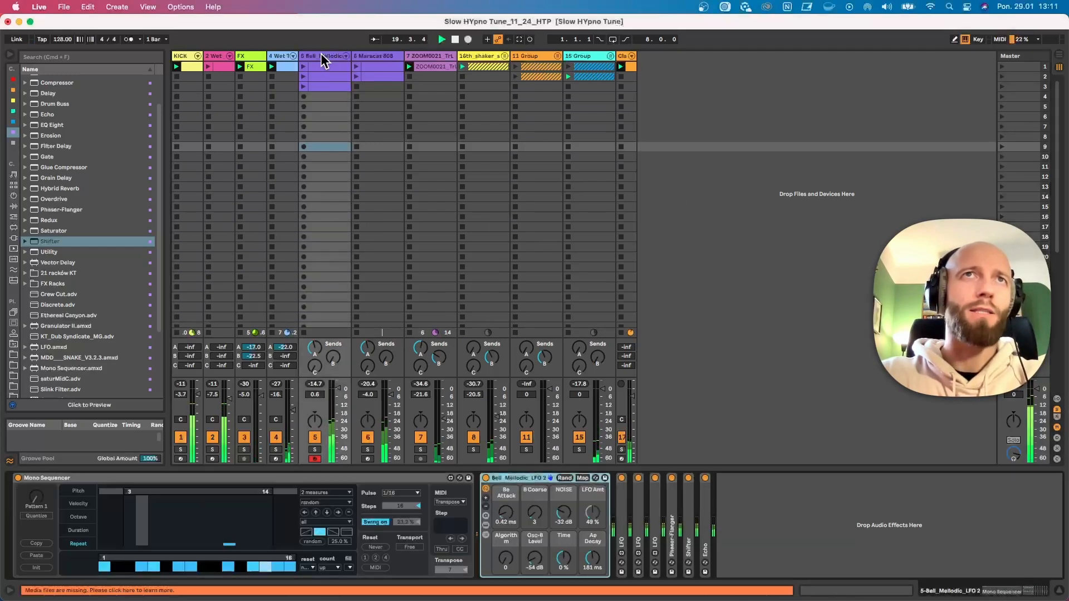
pyautogui.click(131, 477)
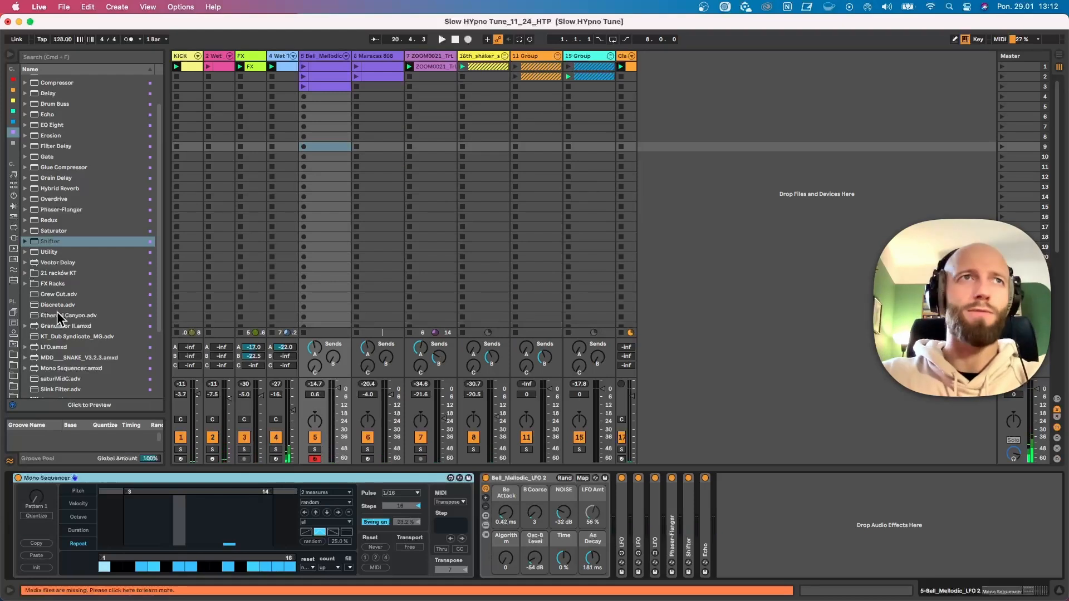
pyautogui.click(14, 228)
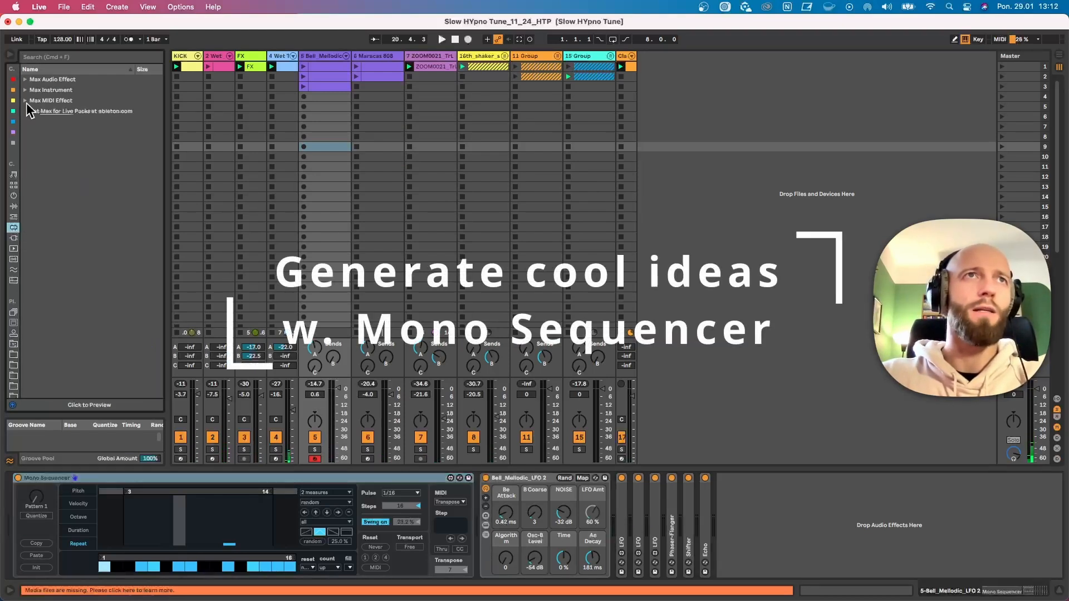
pyautogui.click(25, 101)
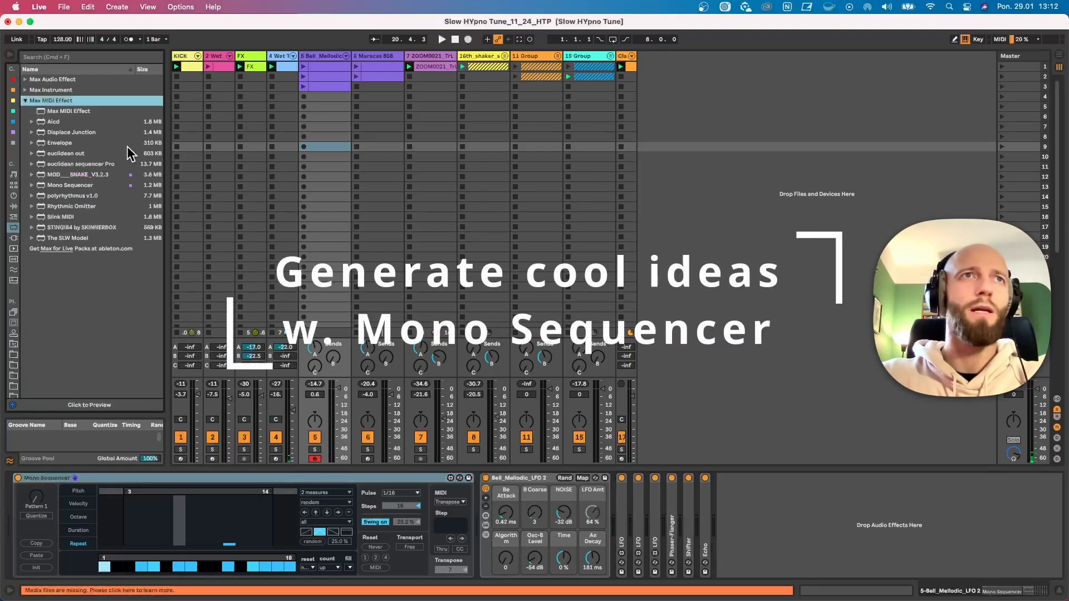
pyautogui.click(88, 185)
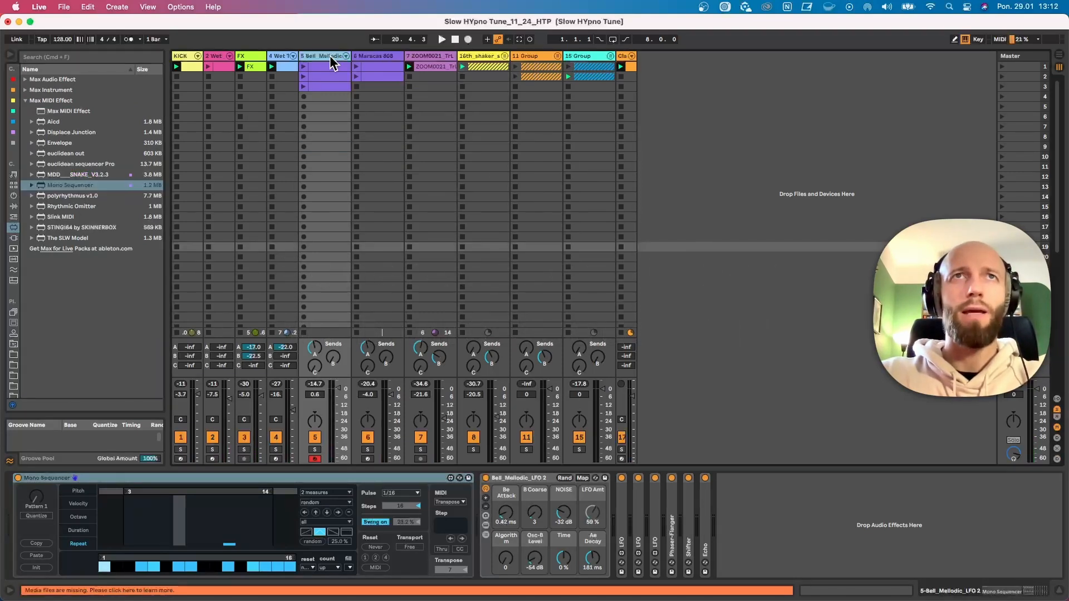
# Duplicate the Bell_Mellodic track and delete the Mono Sequencer from the copy
pyautogui.press('super+d')
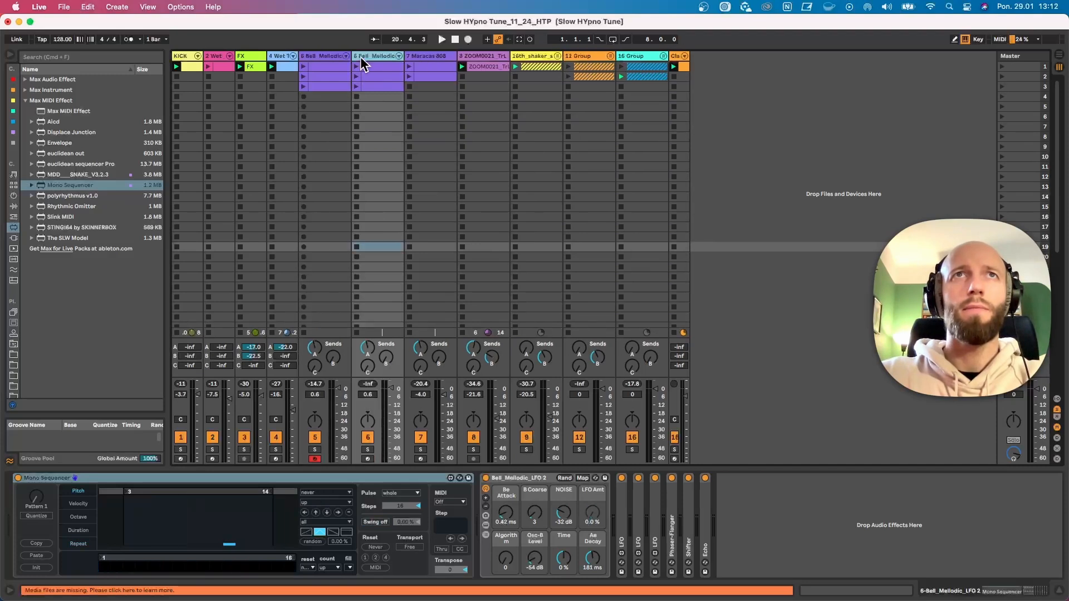
pyautogui.click(82, 478)
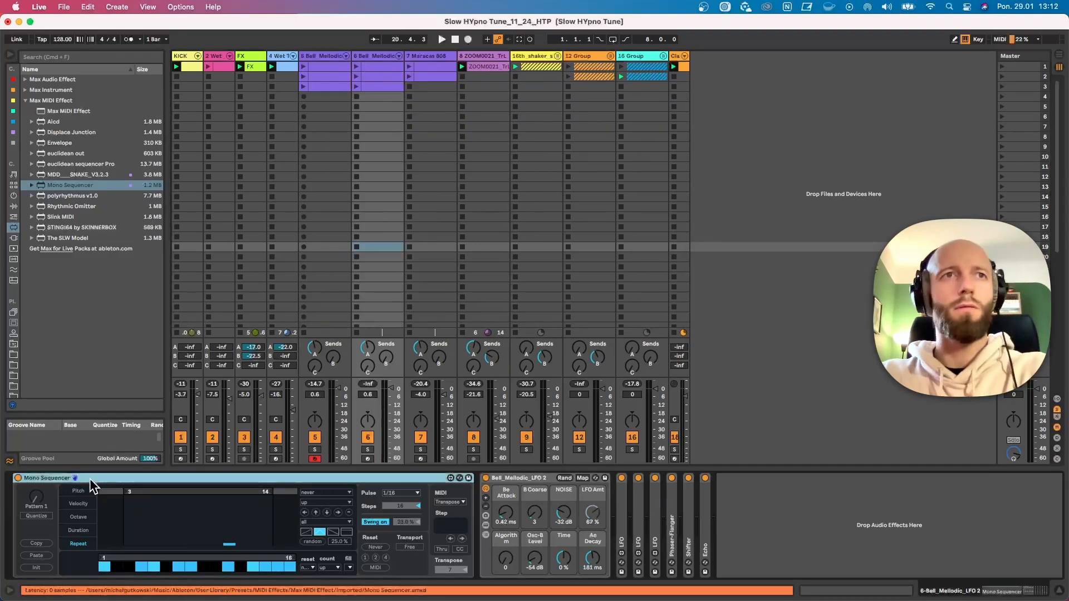
pyautogui.press('Delete')
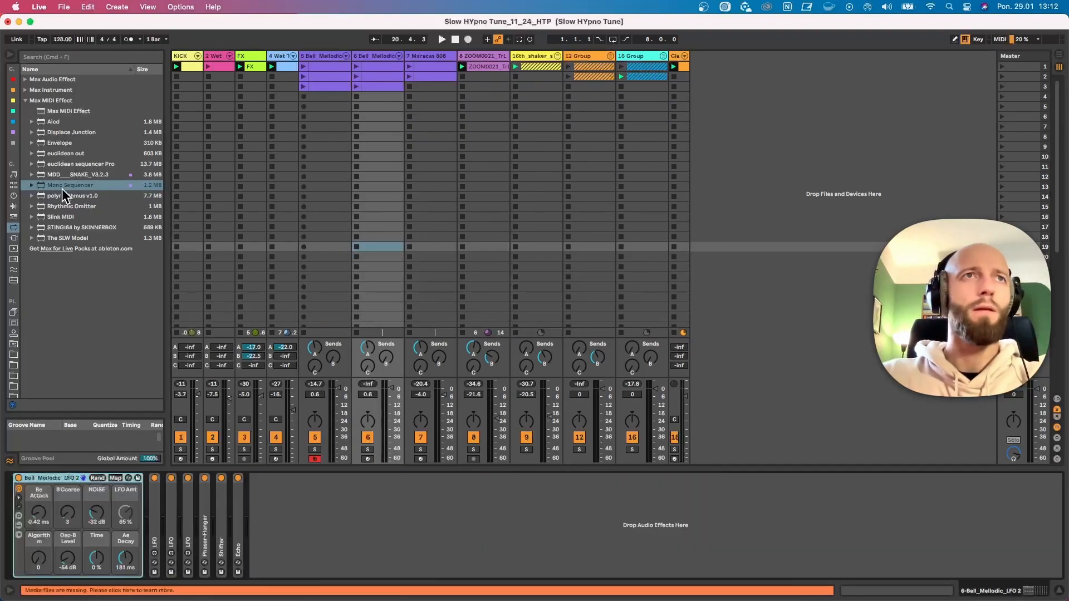
# Add a fresh Mono Sequencer ahead of the instrument on the duplicated track, solo the track and play it
pyautogui.moveTo(66, 186); pyautogui.dragTo(31, 496)
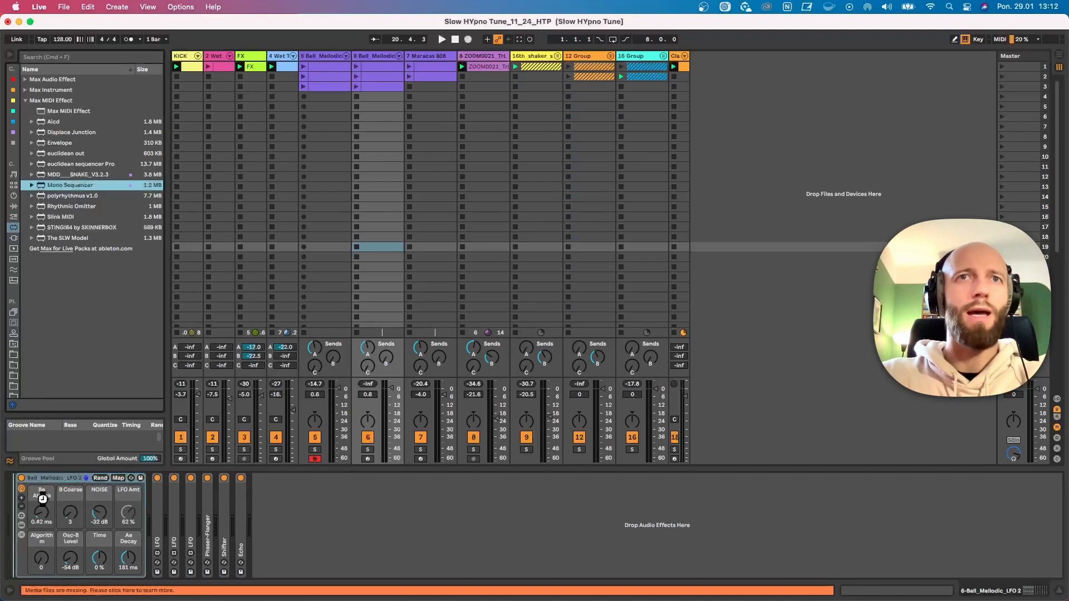
pyautogui.click(362, 451)
pyautogui.press('space')
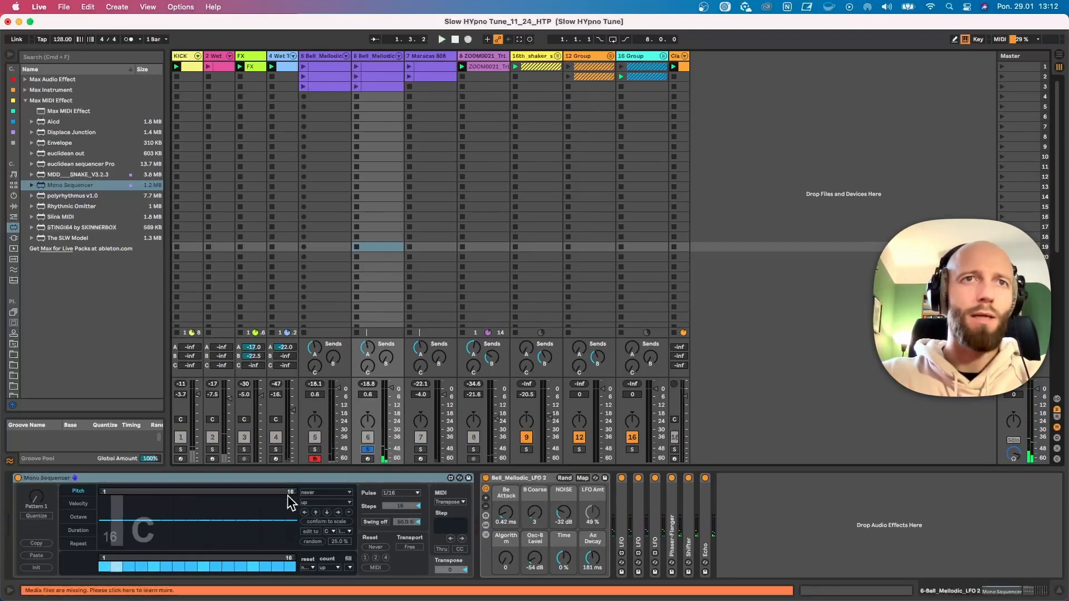
# Randomize the Mono Sequencer's pitch steps and restrict pitch editing to the G phrygian scale
pyautogui.click(315, 541)
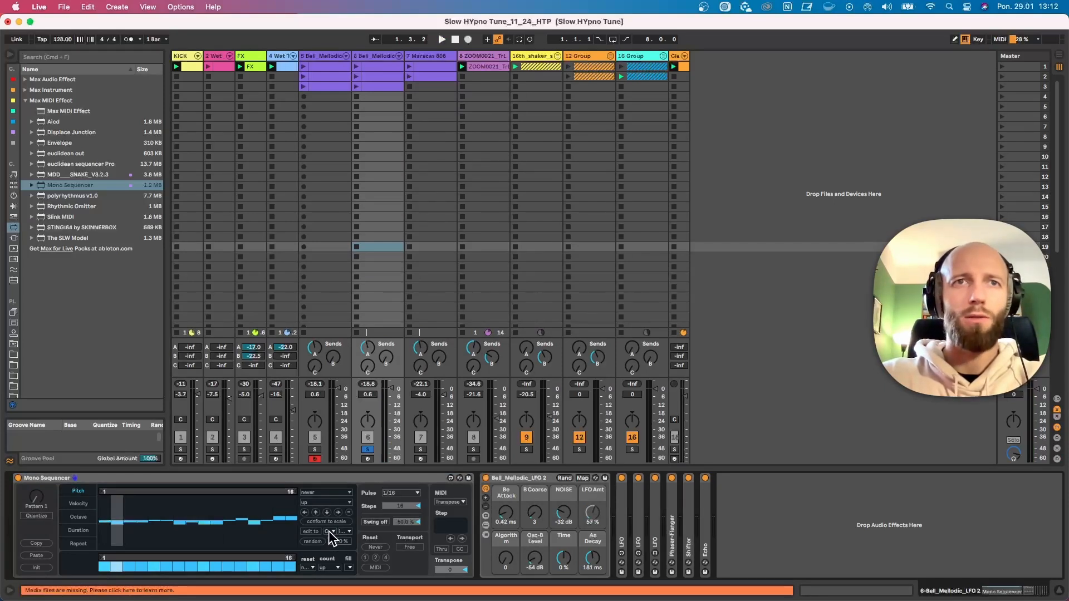
pyautogui.click(310, 532)
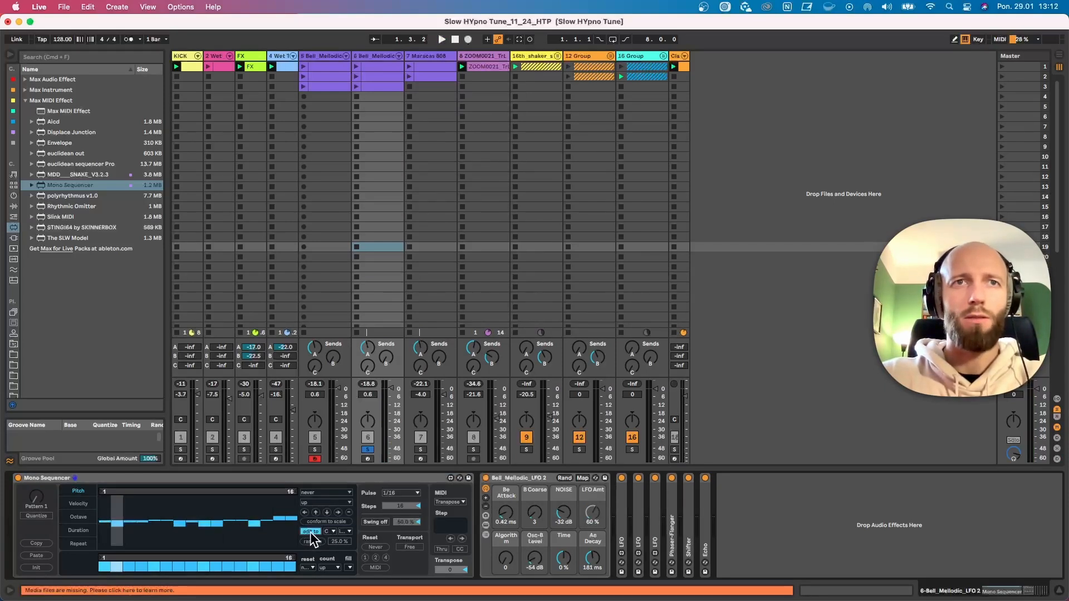
pyautogui.click(349, 531)
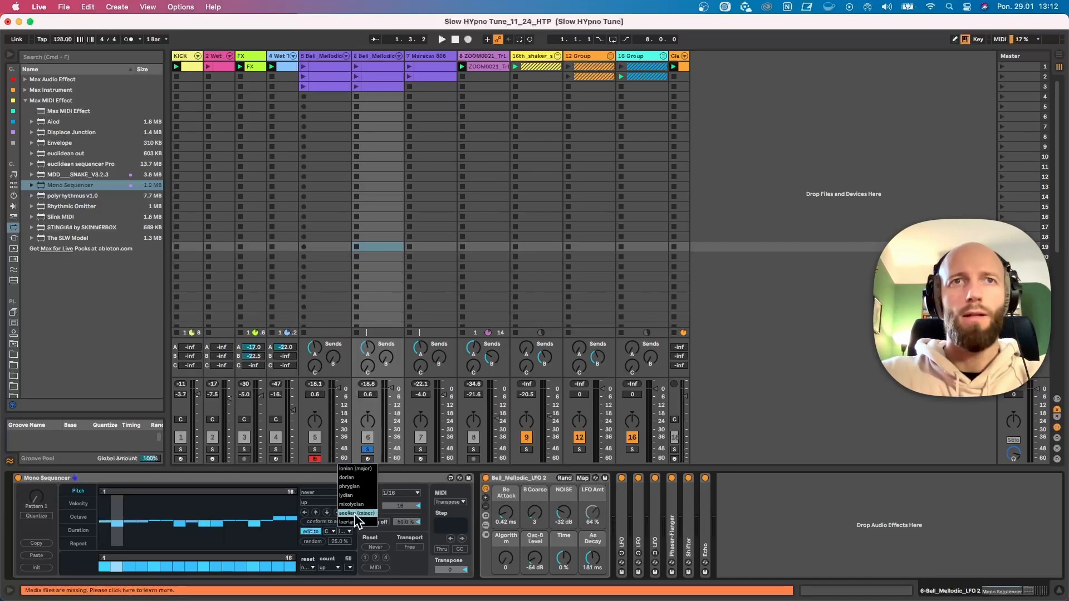
pyautogui.click(329, 531)
pyautogui.click(332, 492)
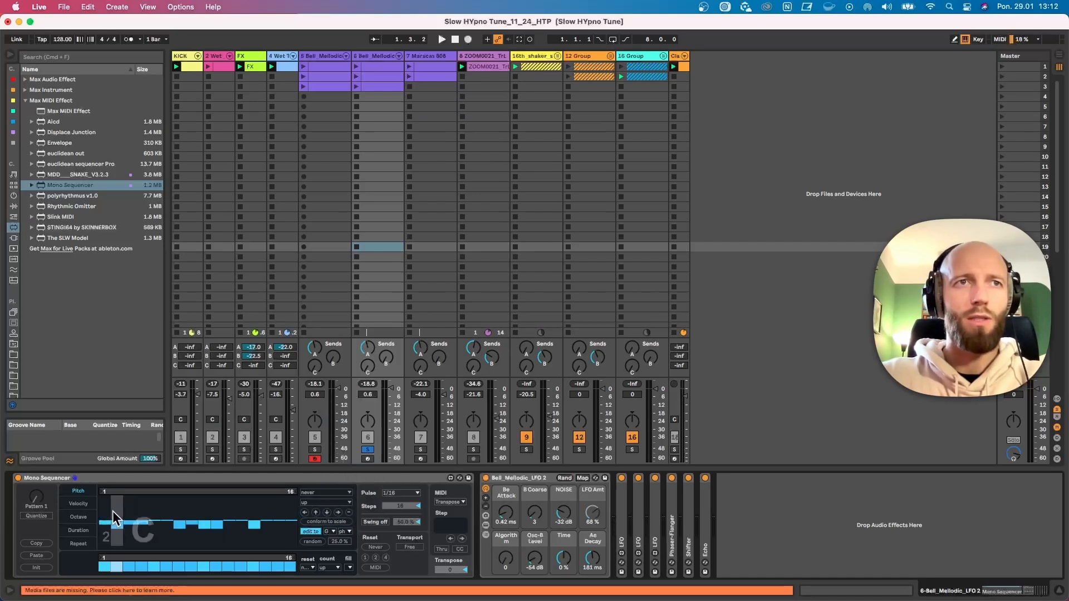
# Raise the pitches of the first steps, shorten the pitch loop to 12 steps and audition the pattern
pyautogui.moveTo(128, 507); pyautogui.dragTo(174, 511)
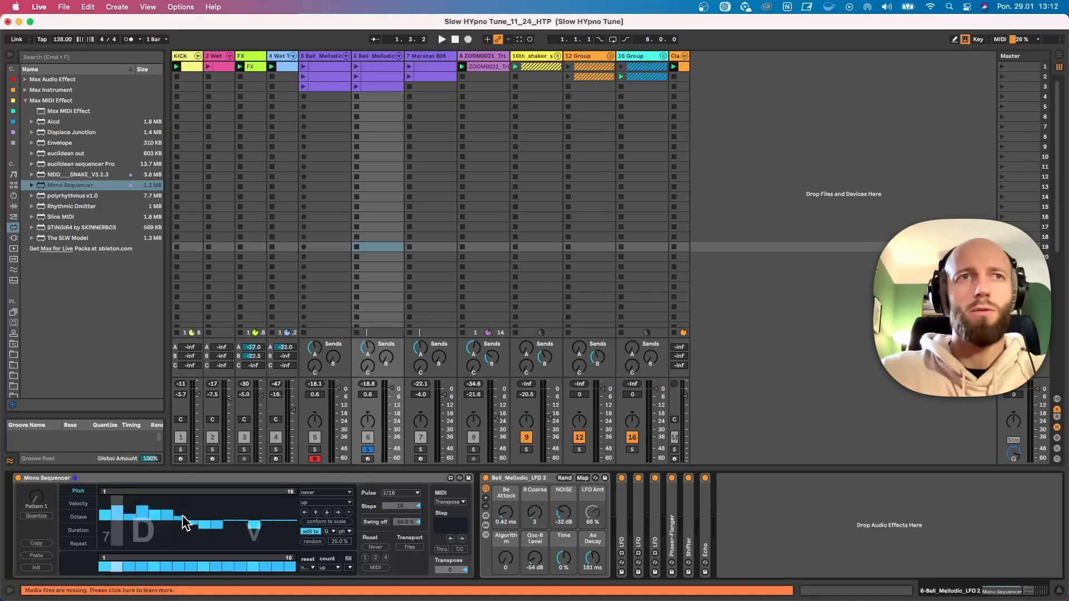
pyautogui.press('space')
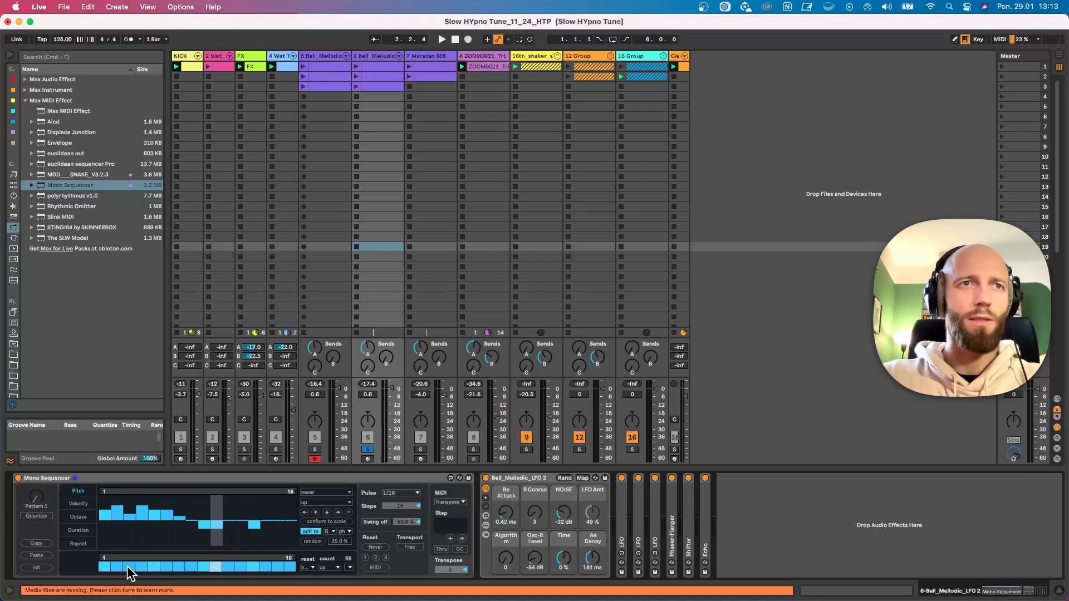
pyautogui.press('space')
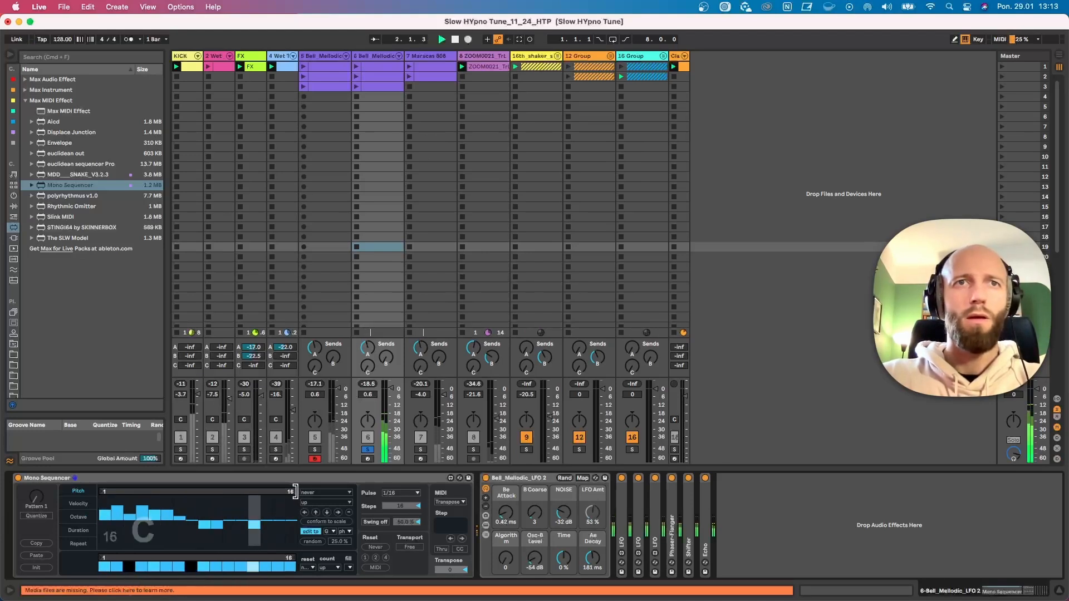
pyautogui.moveTo(295, 492); pyautogui.dragTo(249, 494)
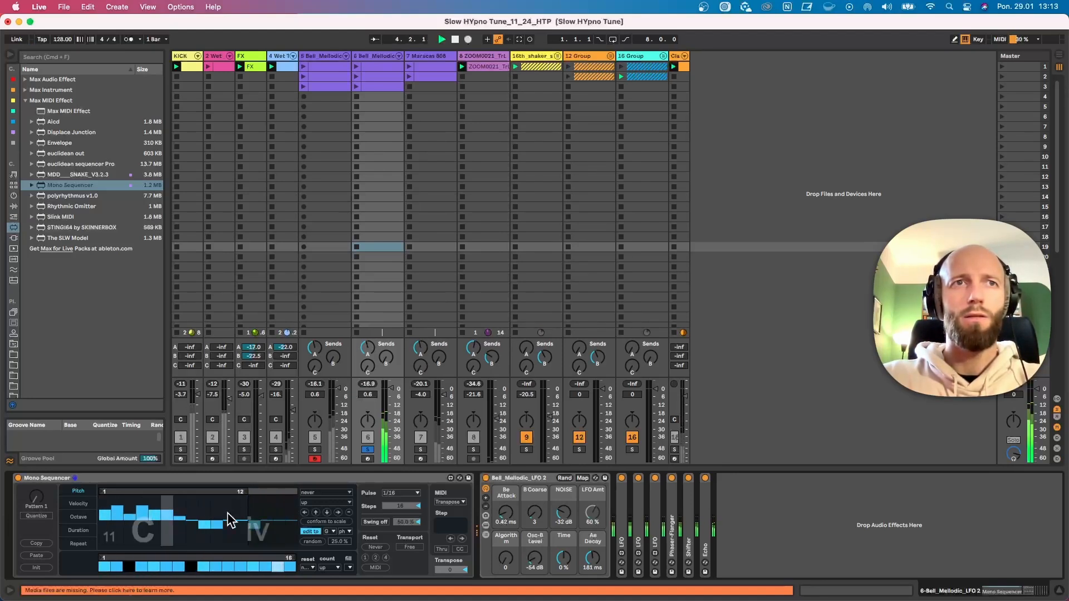
# Raise the velocity of steps 2, 5, 6 and 9 and shorten the velocity loop to 14 steps
pyautogui.click(78, 503)
pyautogui.click(115, 508)
pyautogui.click(167, 511)
pyautogui.click(153, 508)
pyautogui.click(201, 509)
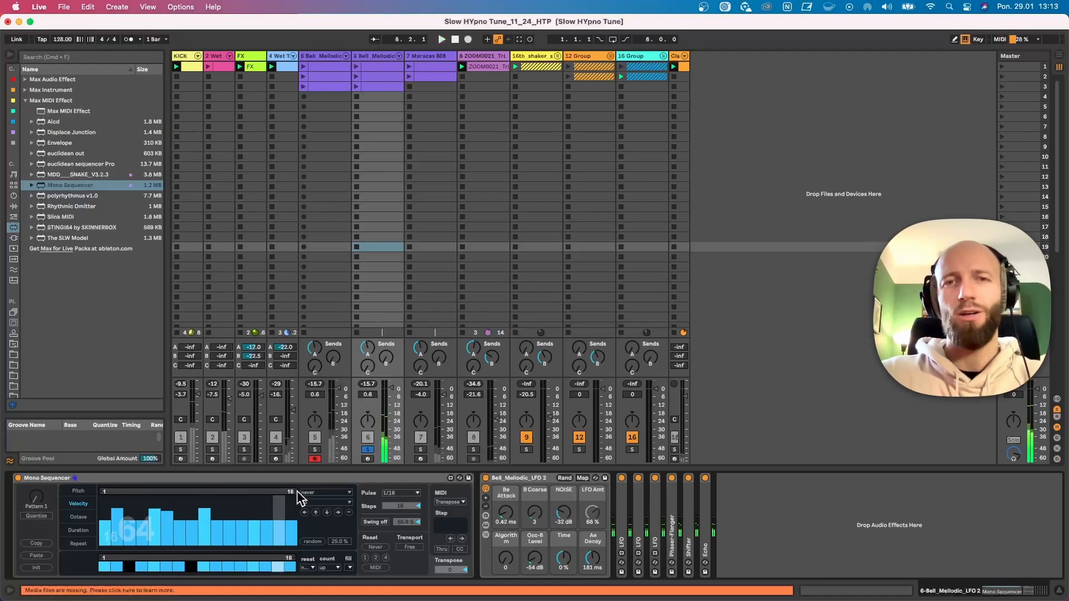
pyautogui.moveTo(296, 490); pyautogui.dragTo(278, 491)
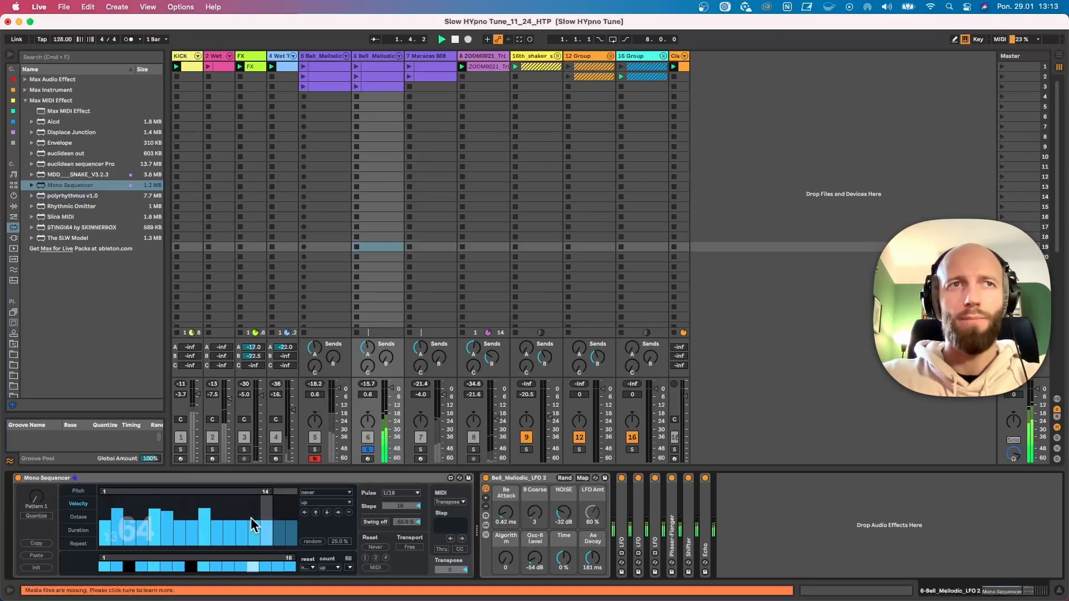
pyautogui.click(83, 493)
pyautogui.click(82, 502)
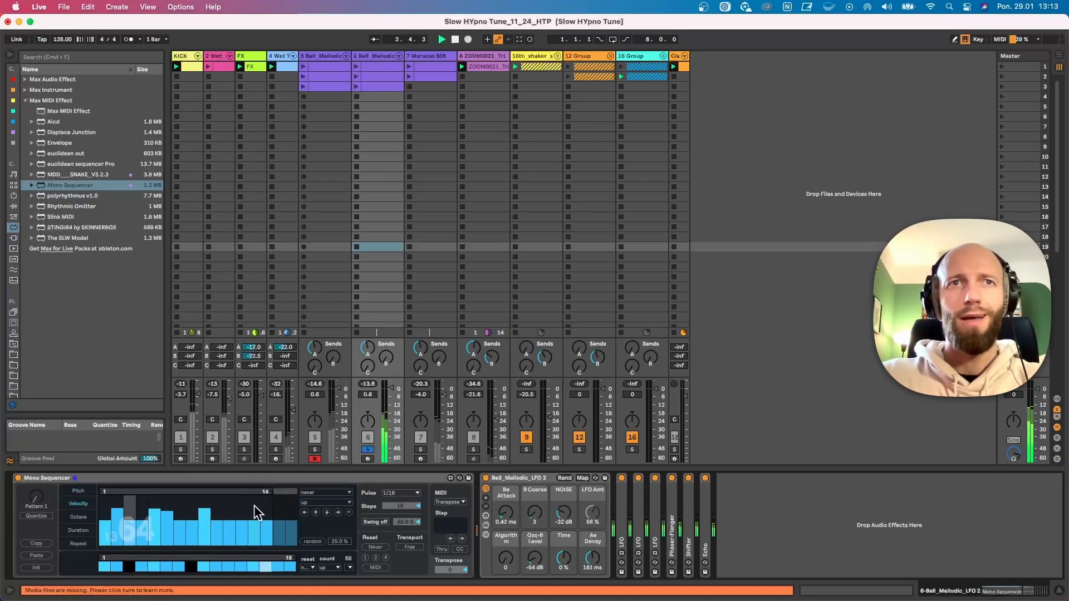
# Try the up/down, down and drunk playback directions for the velocity sequence during playback
pyautogui.click(319, 503)
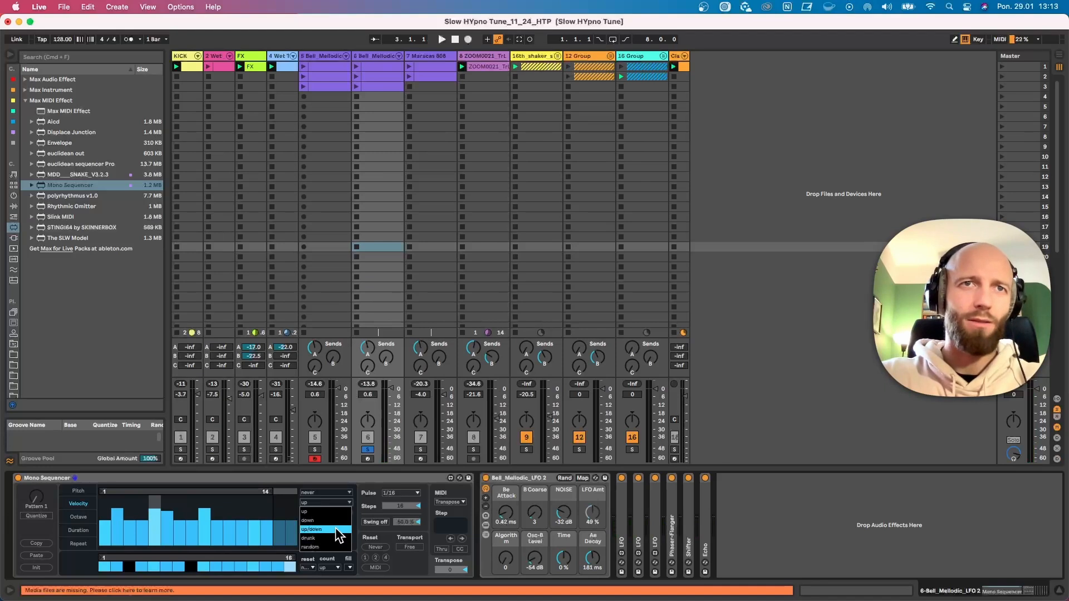
pyautogui.click(335, 528)
pyautogui.press('space')
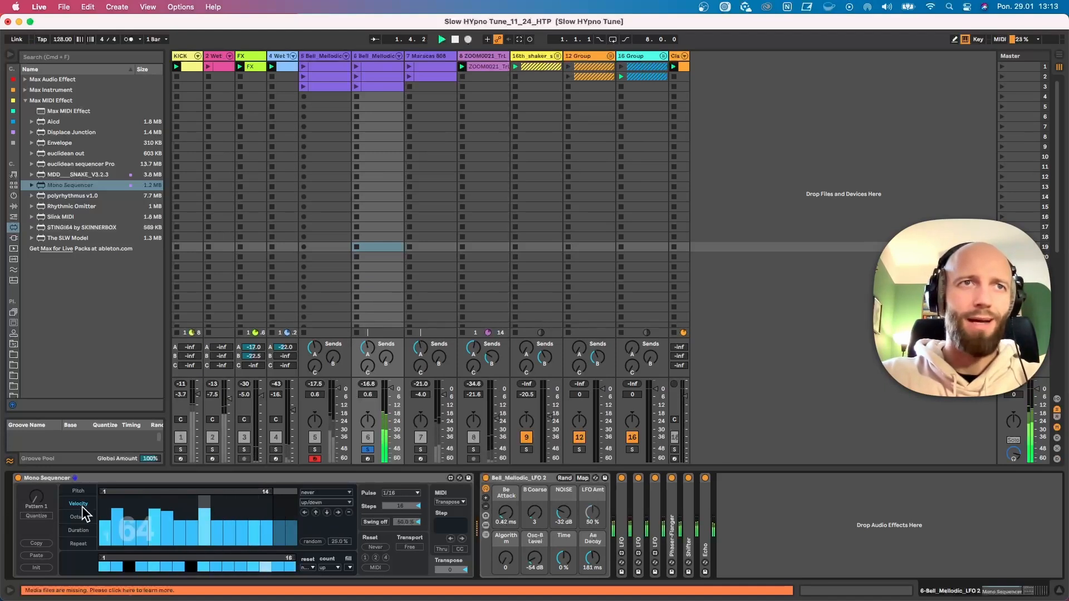
pyautogui.click(326, 502)
pyautogui.click(319, 520)
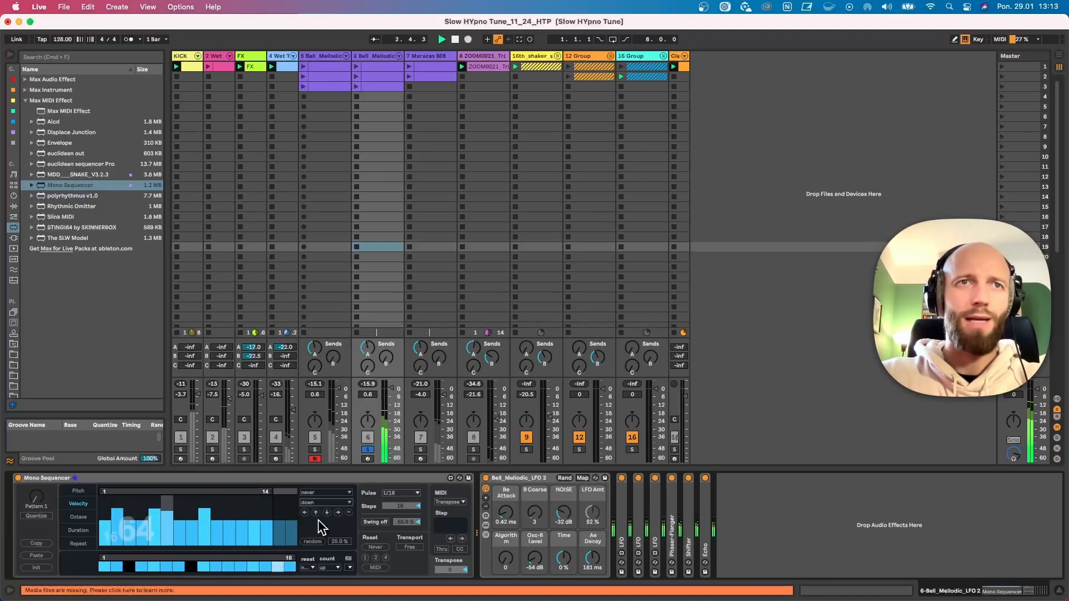
pyautogui.click(325, 503)
pyautogui.click(323, 539)
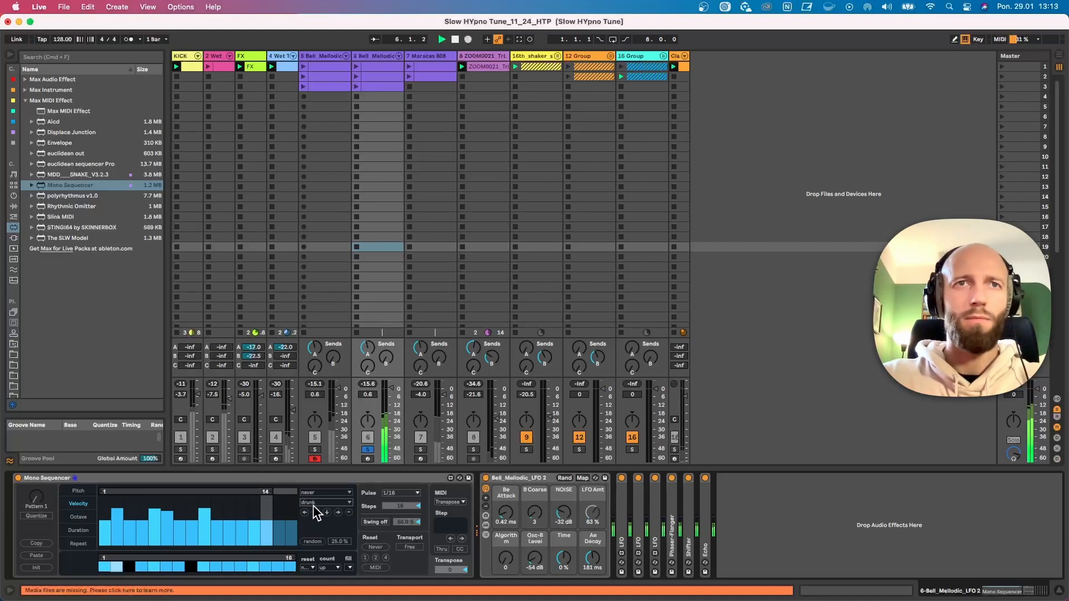
# Set the velocity sequence's playback direction to random and raise the velocity of step 5 further
pyautogui.click(313, 503)
pyautogui.click(316, 545)
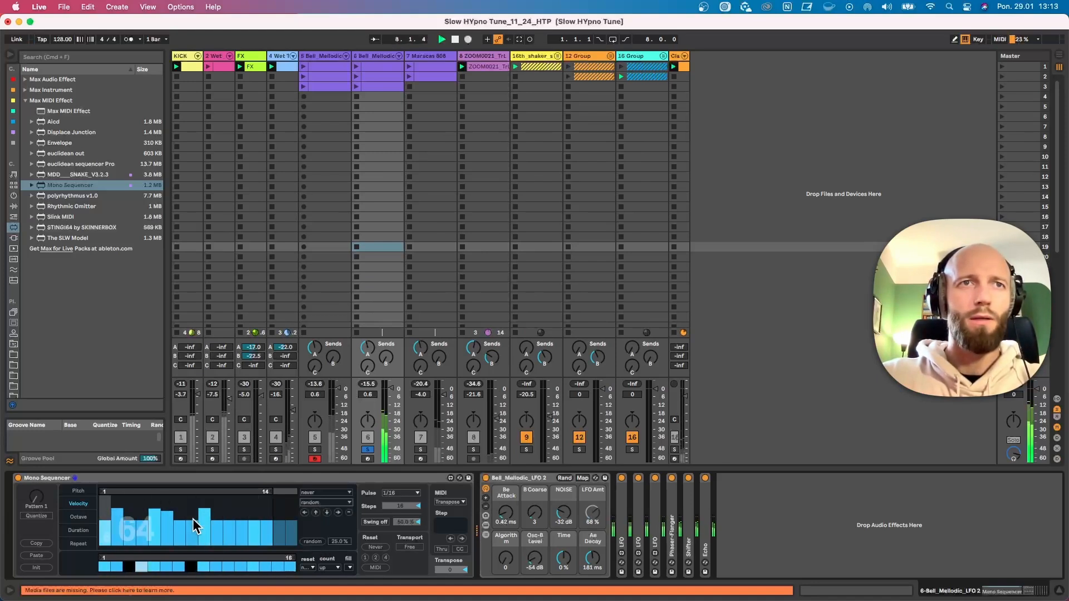
pyautogui.click(156, 505)
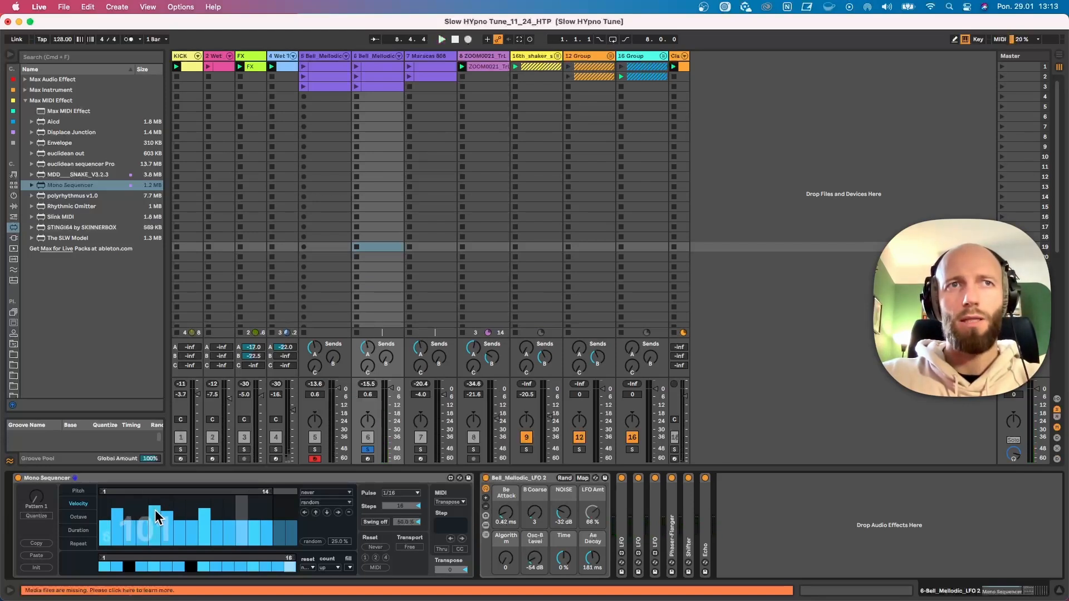
# Raise the octave of step 4, shorten the octave loop to 10 steps and start playback
pyautogui.click(84, 517)
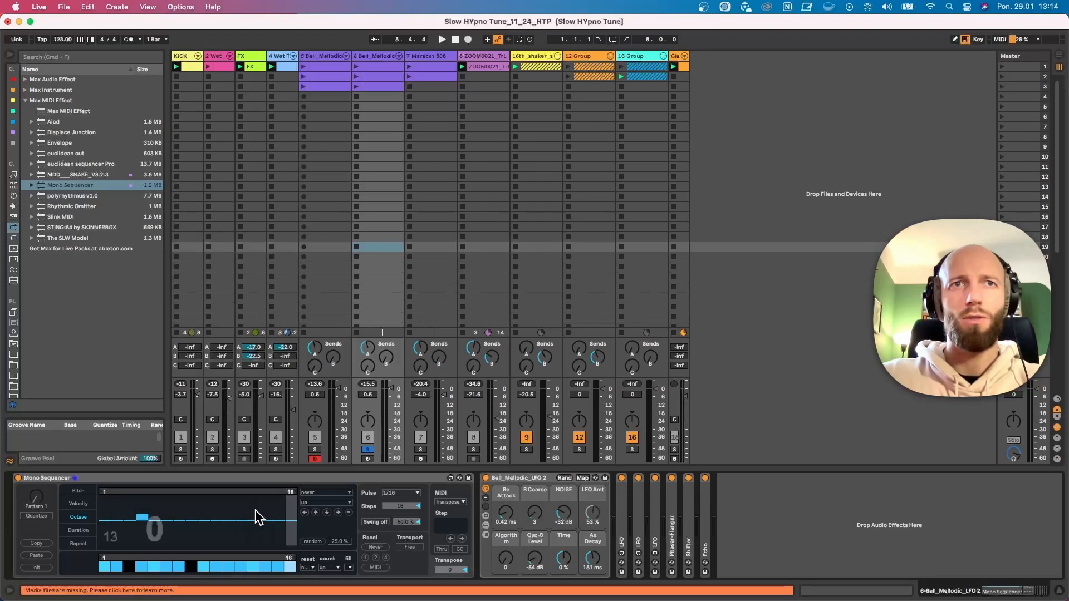
pyautogui.moveTo(293, 490); pyautogui.dragTo(246, 504)
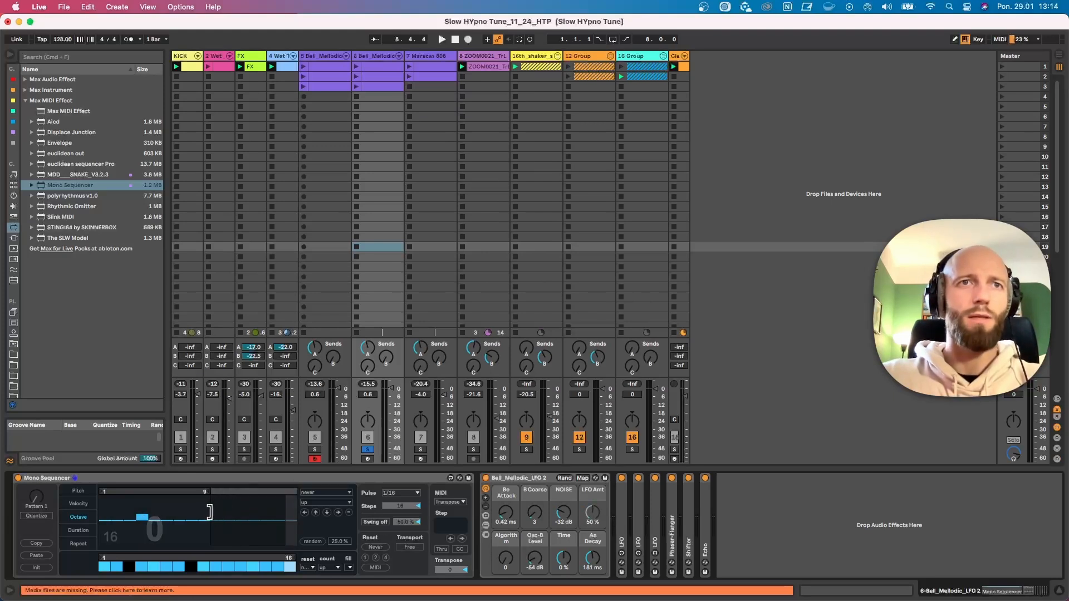
pyautogui.press('space')
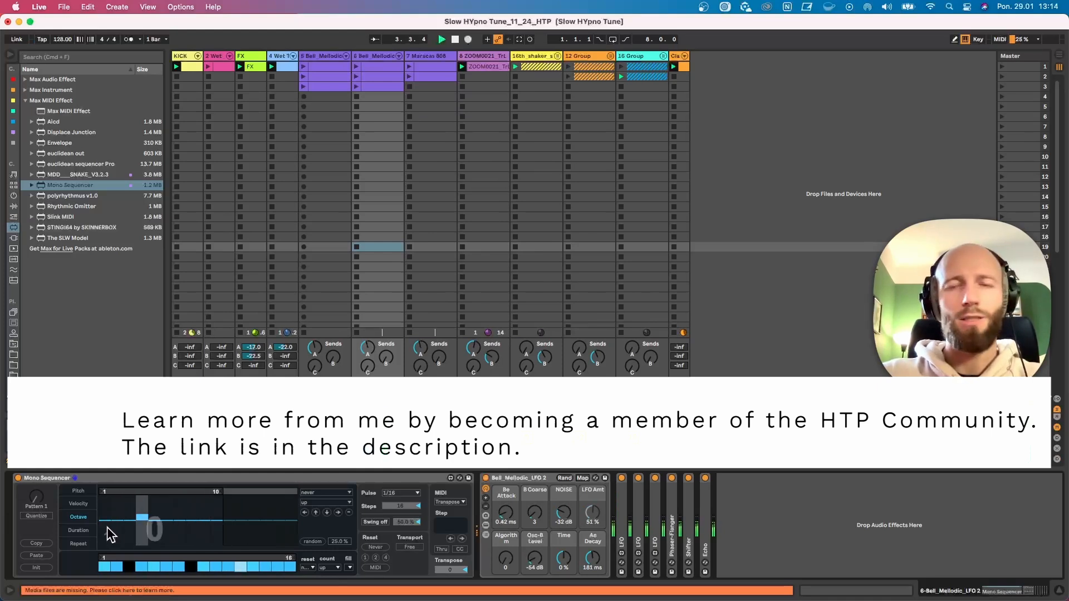
# Lengthen the note durations of steps 1, 4, 7 and 11 in the Mono Sequencer
pyautogui.click(83, 530)
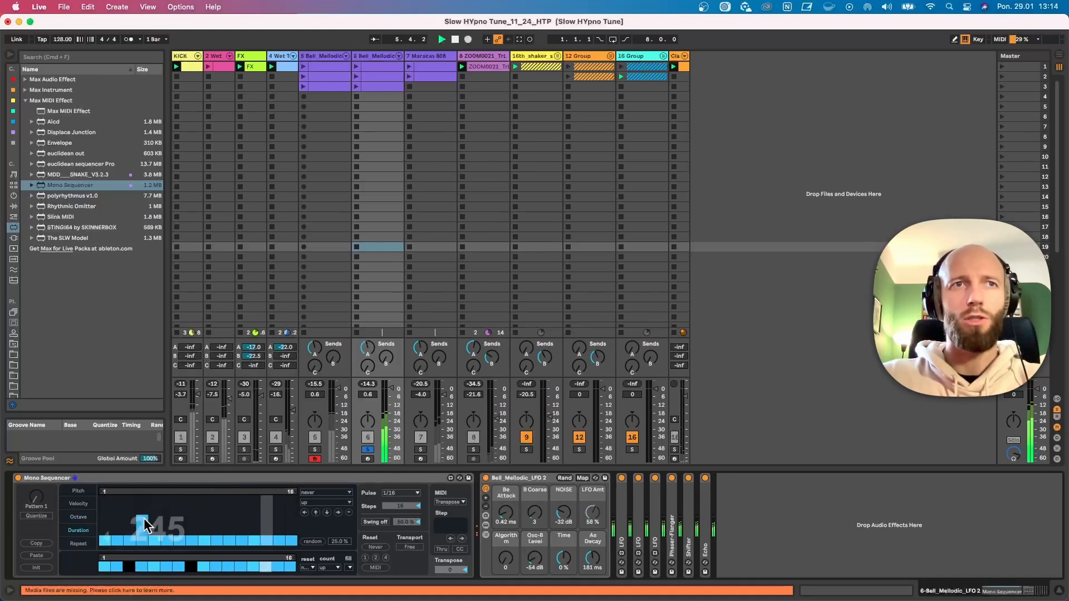
pyautogui.click(179, 510)
pyautogui.click(108, 507)
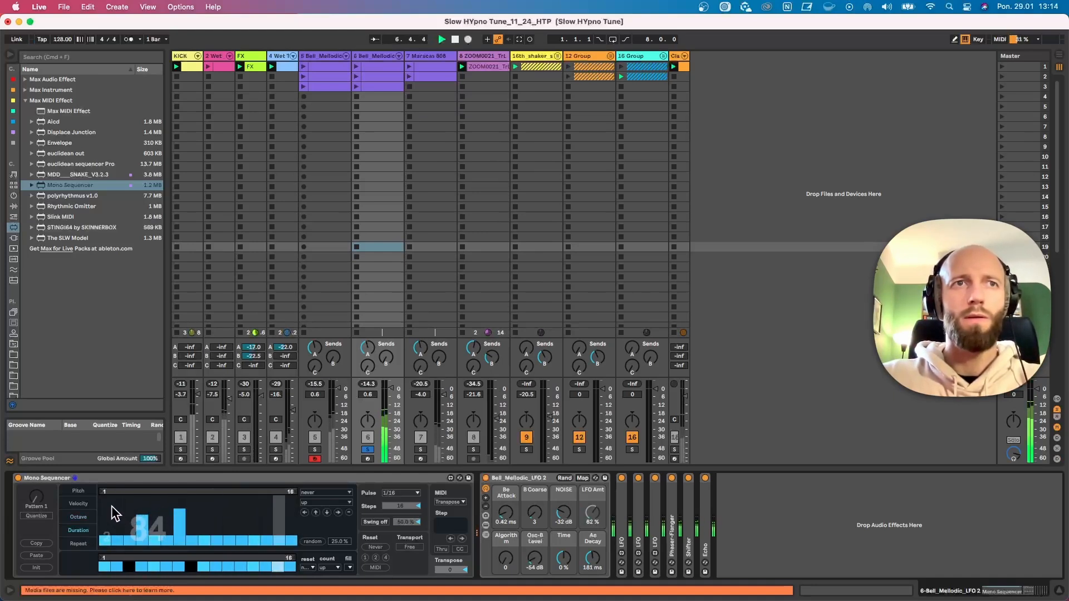
pyautogui.click(229, 521)
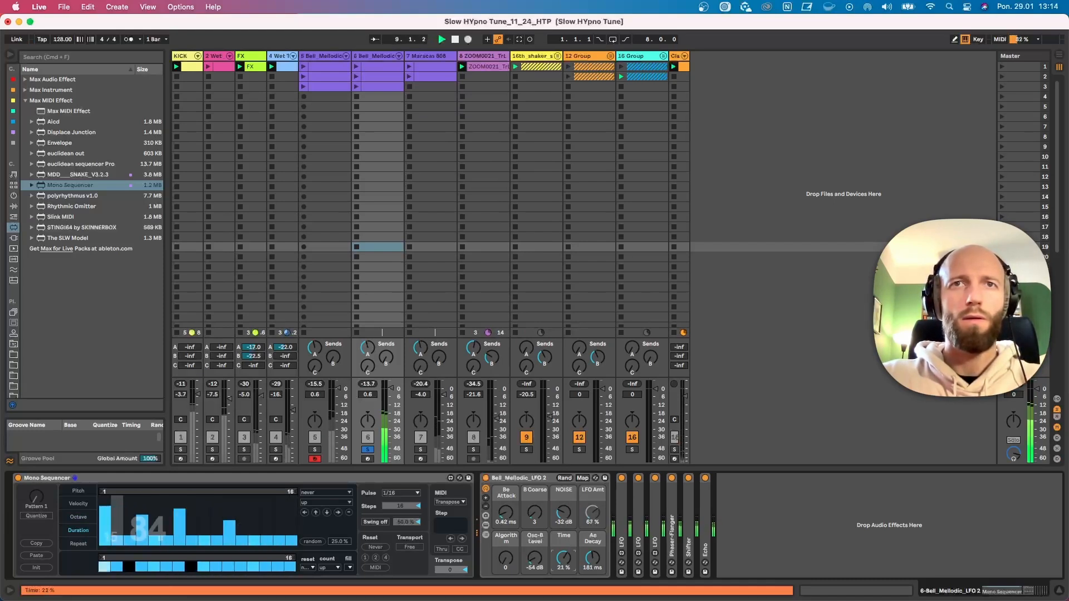
# Shorten the duration loop to 14 steps and set its playback direction to up/down
pyautogui.moveTo(294, 493); pyautogui.dragTo(270, 495)
pyautogui.click(319, 503)
pyautogui.click(315, 529)
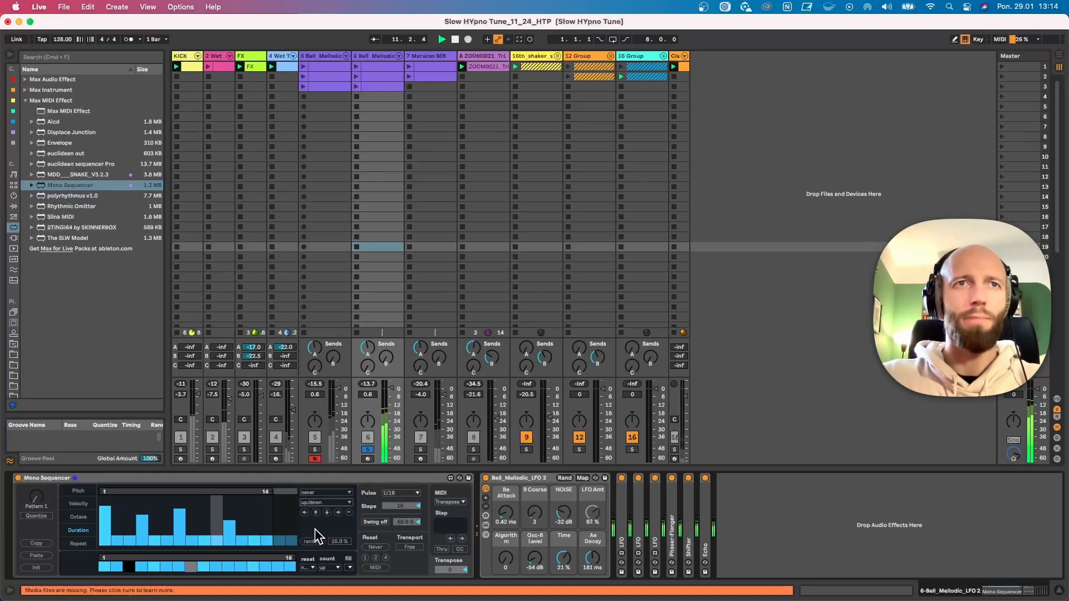
# Set the repeat count of step 9 to 3 in the Mono Sequencer's repeat sequence
pyautogui.click(78, 544)
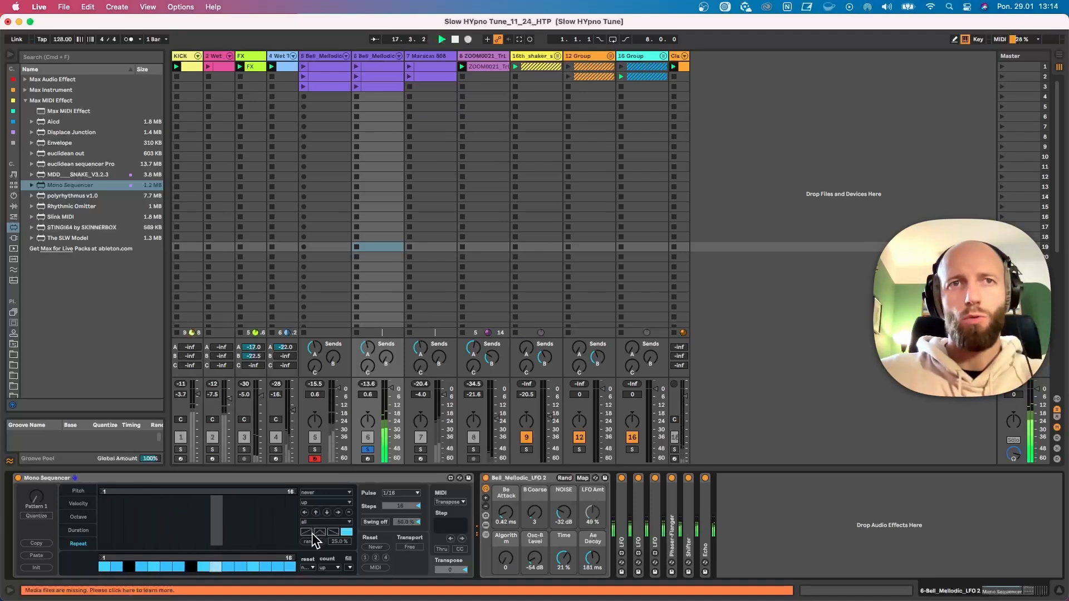
pyautogui.click(198, 543)
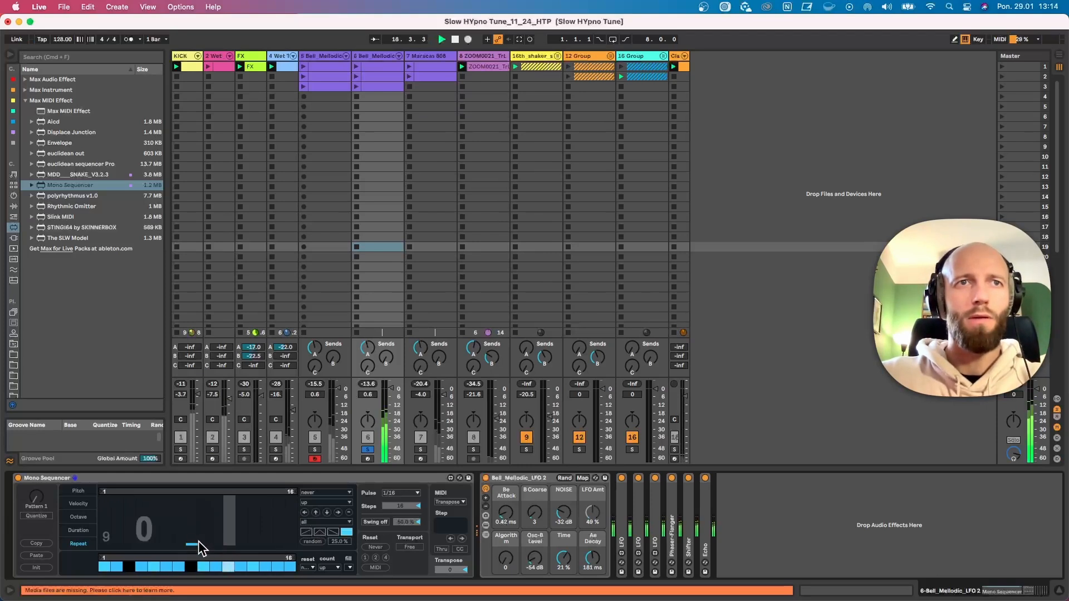
pyautogui.click(202, 540)
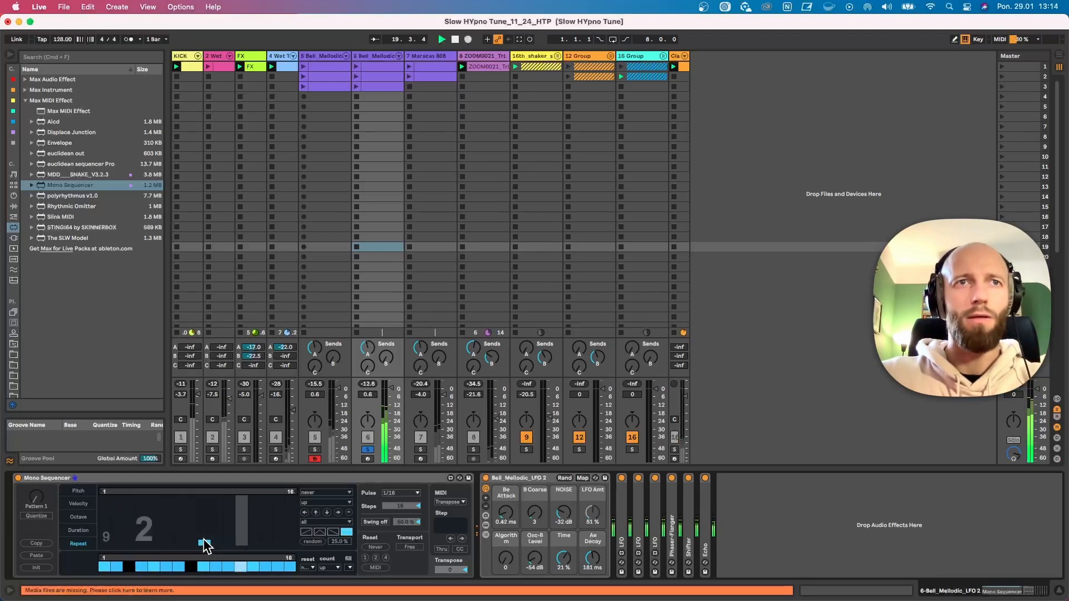
pyautogui.click(203, 536)
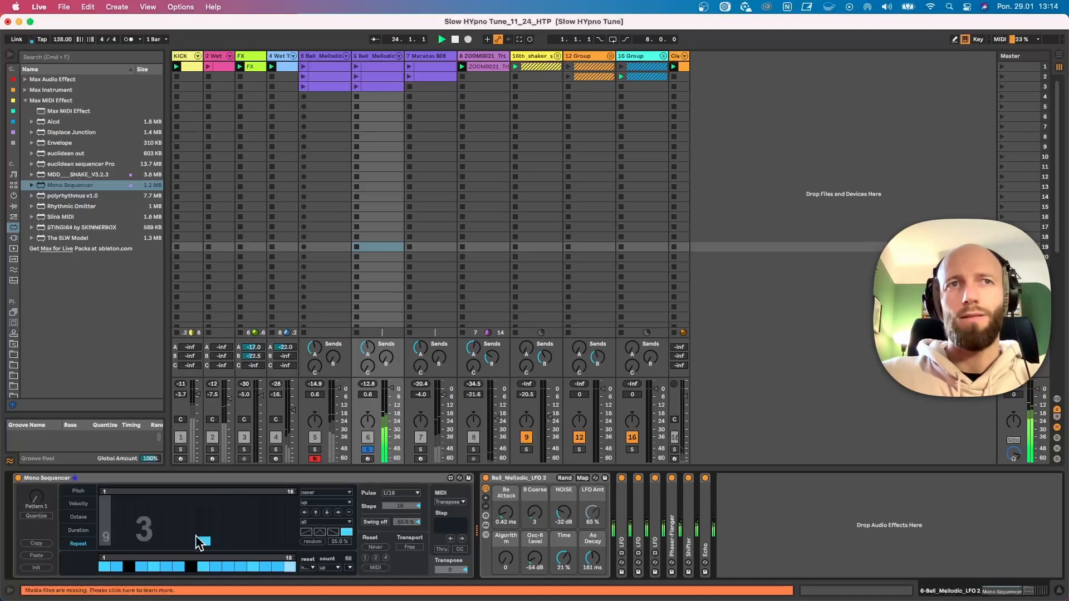
# Shorten the repeat loop to 13 steps, choose the second repeat curve shape and start playback
pyautogui.moveTo(289, 492); pyautogui.dragTo(265, 504)
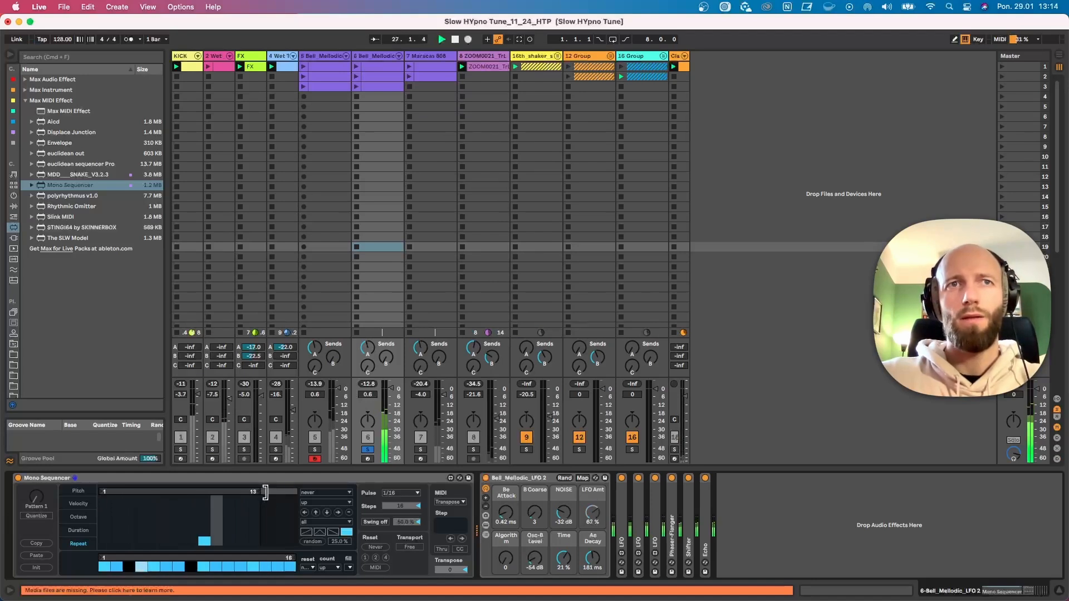
pyautogui.click(318, 531)
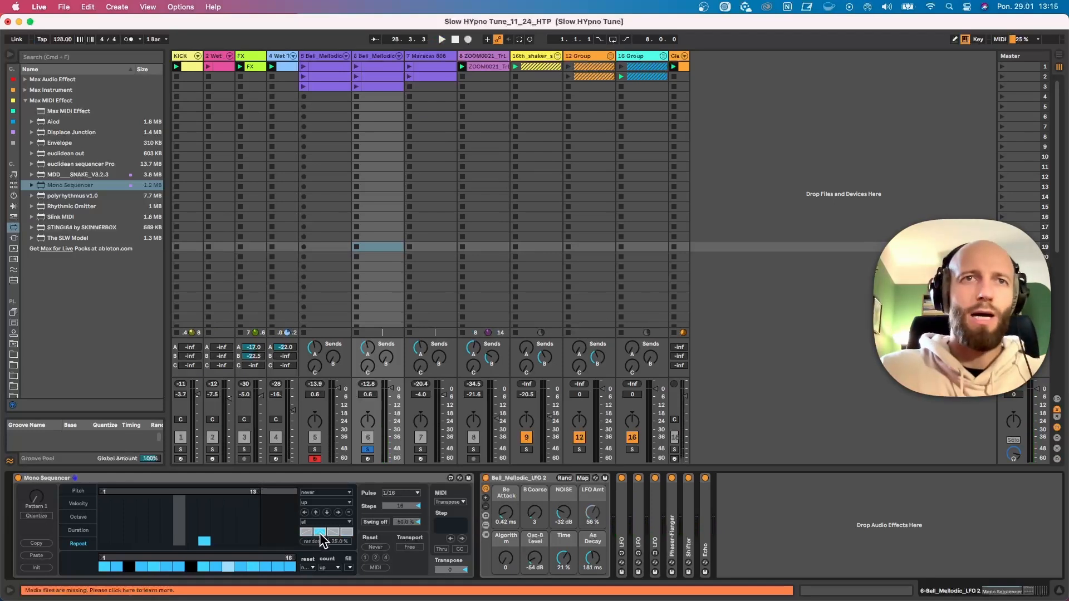
pyautogui.press('space')
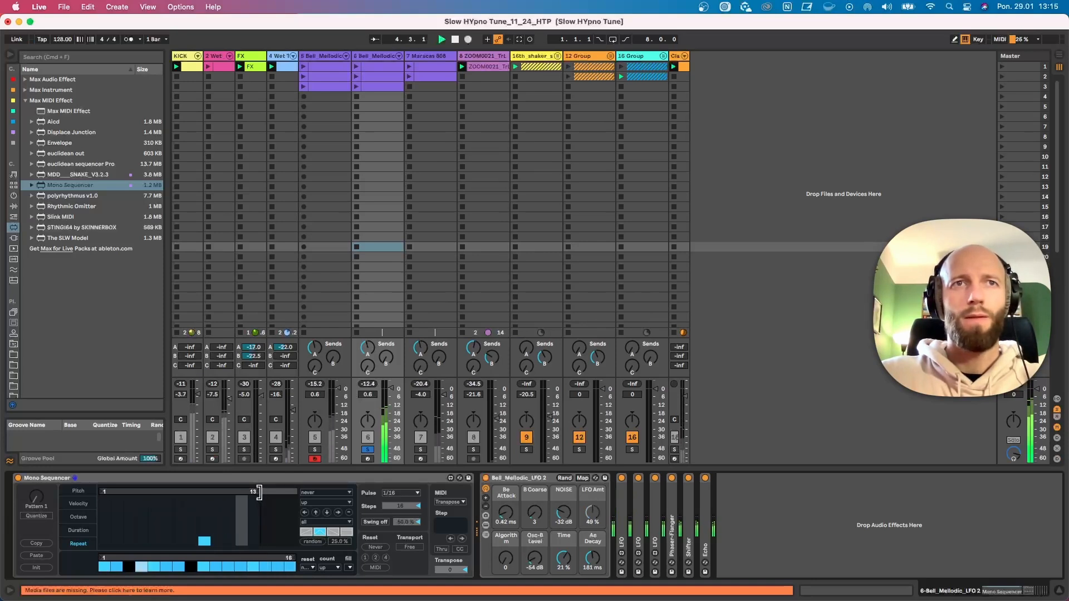
# Go through the duration, repeat, velocity and pitch sequences, and set all sequences to reset every 1 measure
pyautogui.click(80, 530)
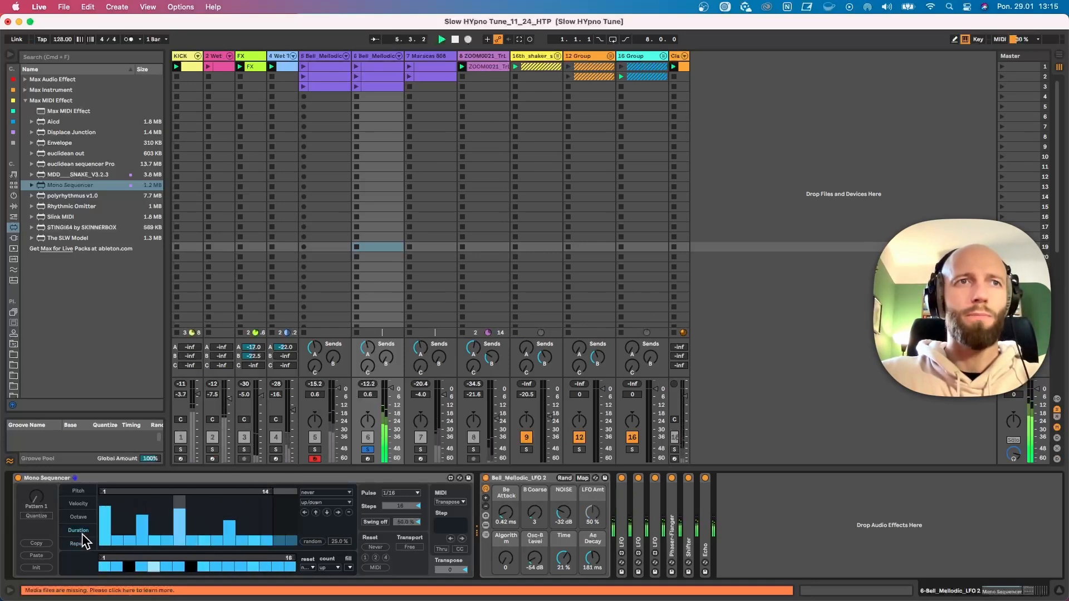
pyautogui.click(78, 491)
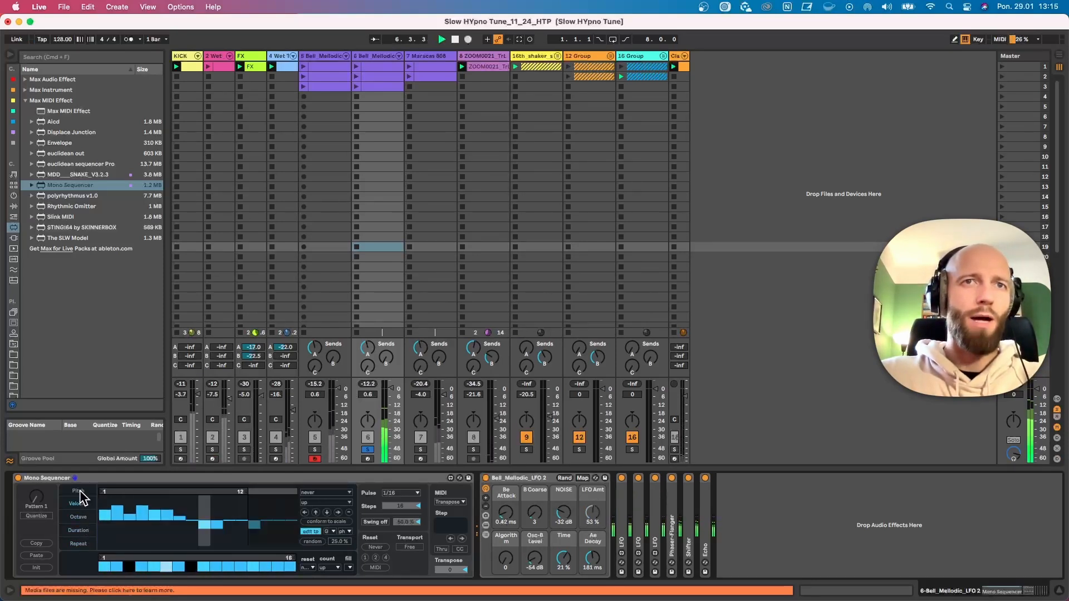
pyautogui.click(73, 543)
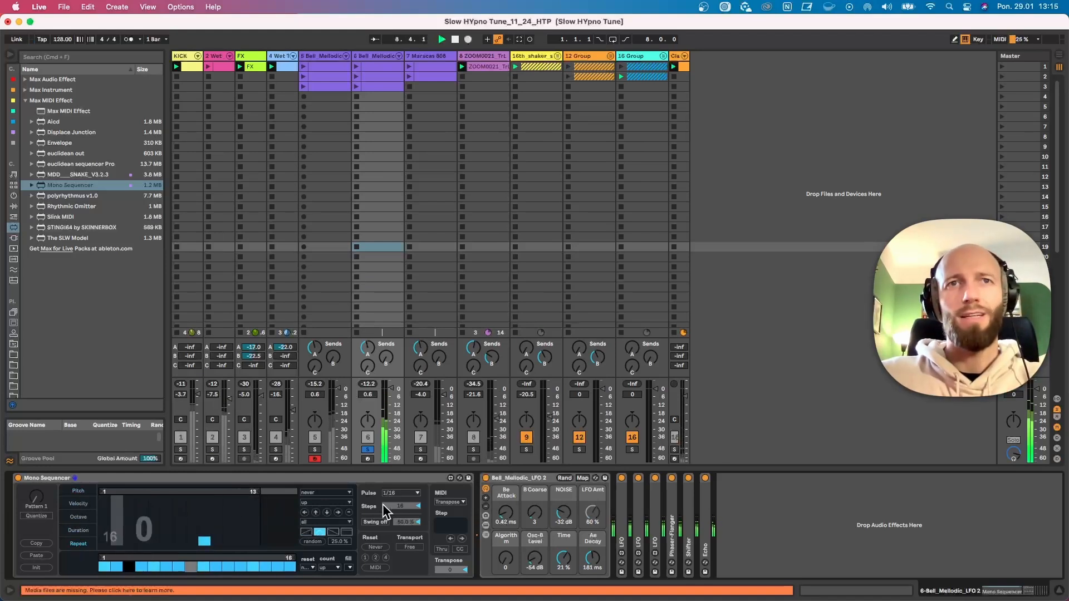
pyautogui.click(76, 503)
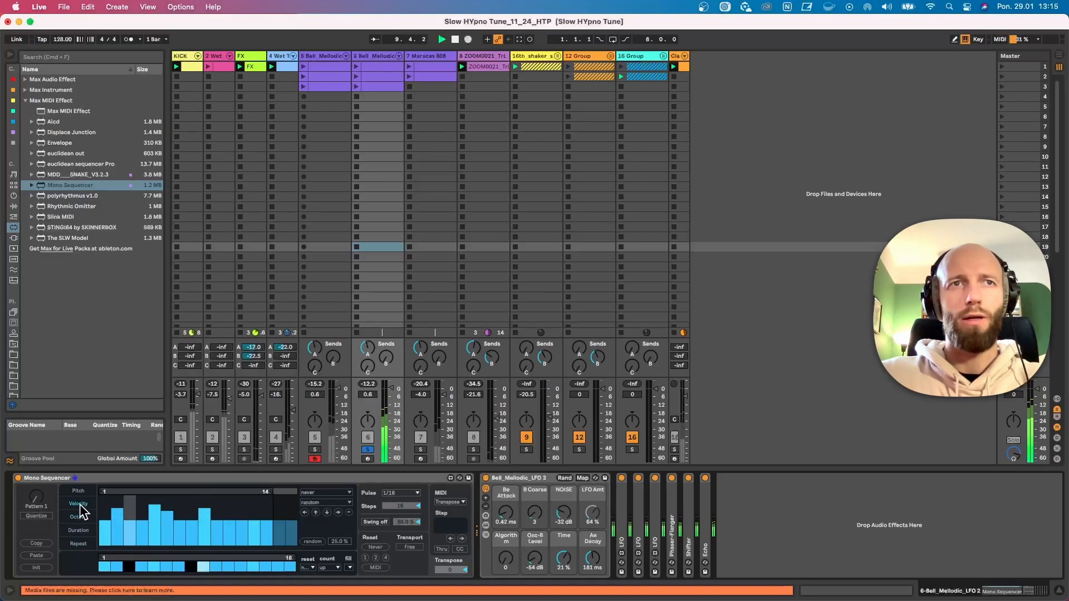
pyautogui.click(78, 490)
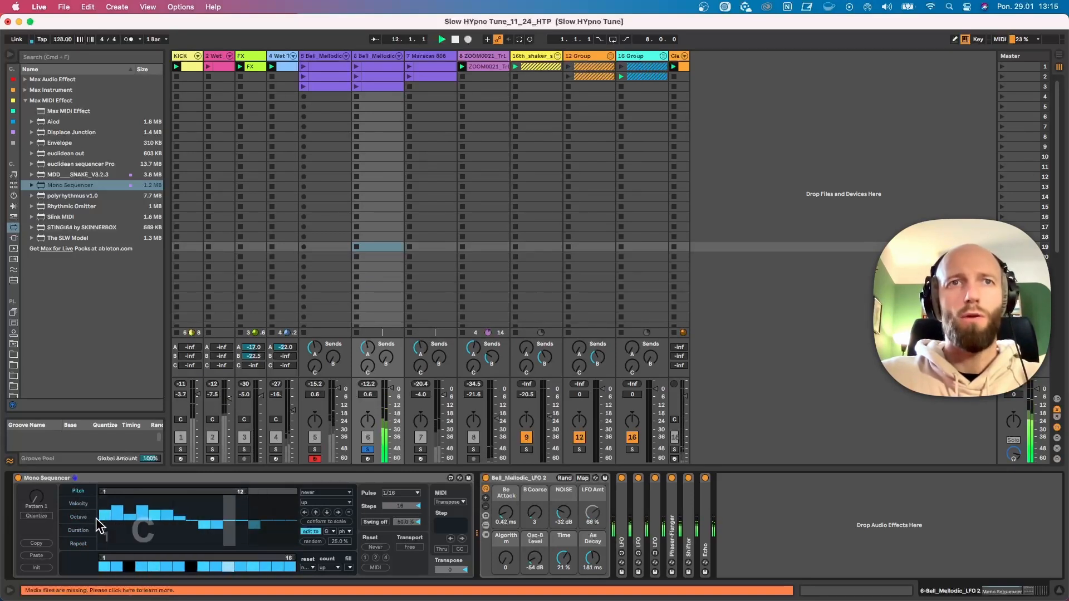
pyautogui.click(365, 558)
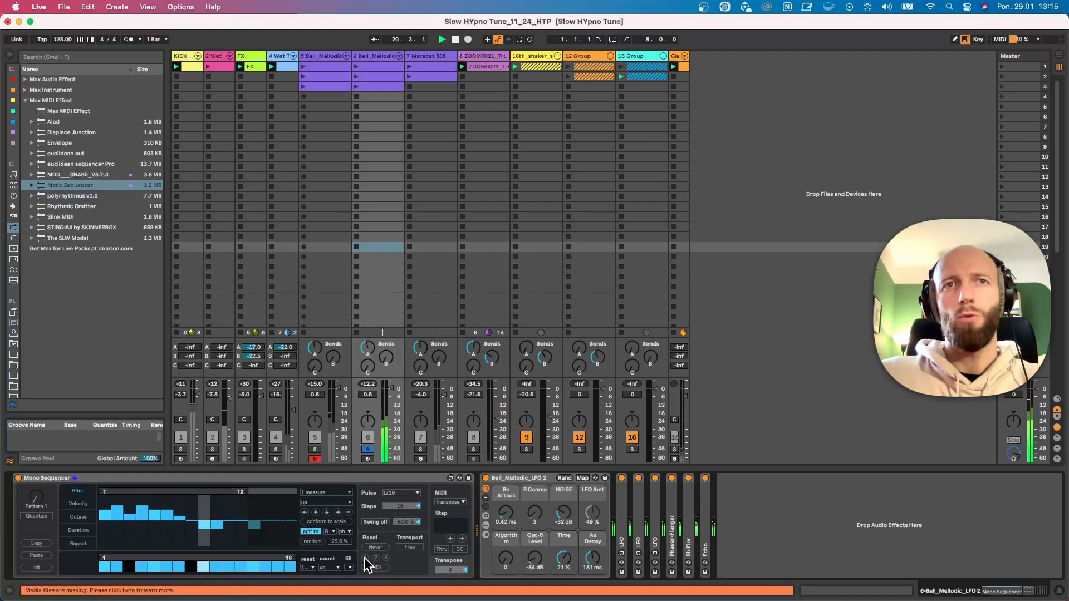
# Arm track 6, turn off its solo and mute track 5 to hear the sequencer in the full mix
pyautogui.click(368, 459)
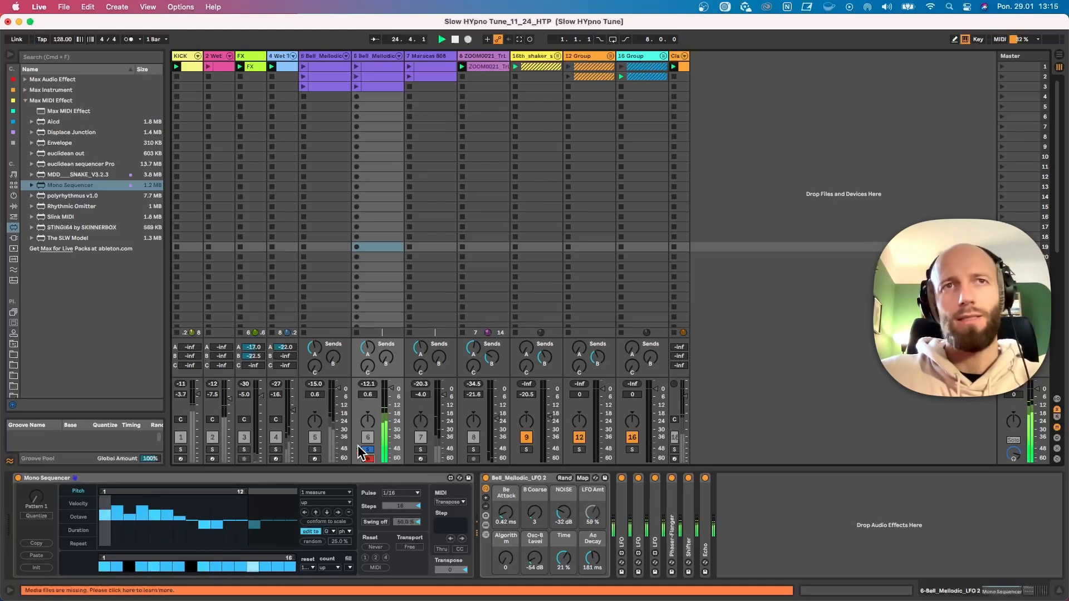
pyautogui.click(367, 450)
pyautogui.click(315, 437)
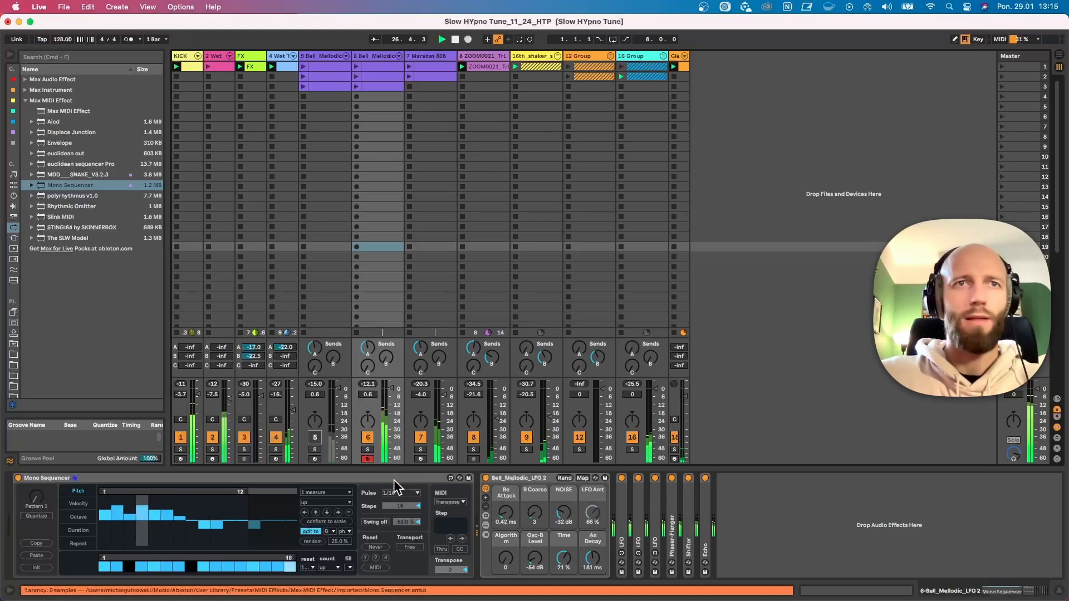
pyautogui.click(367, 438)
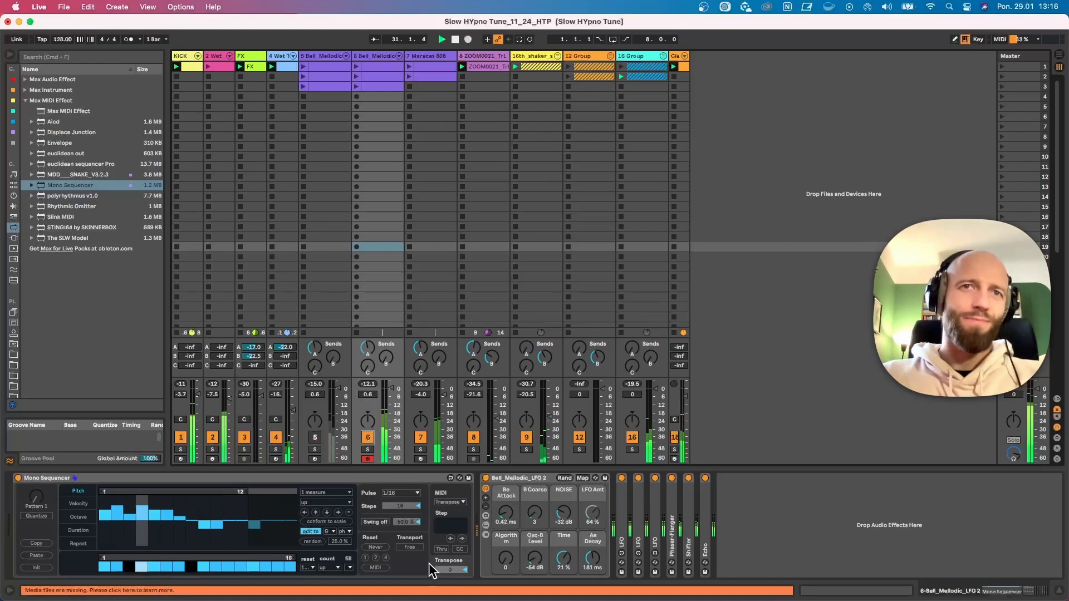
# Turn on swing in the Mono Sequencer and choose Transpose as its MIDI input mode
pyautogui.click(375, 522)
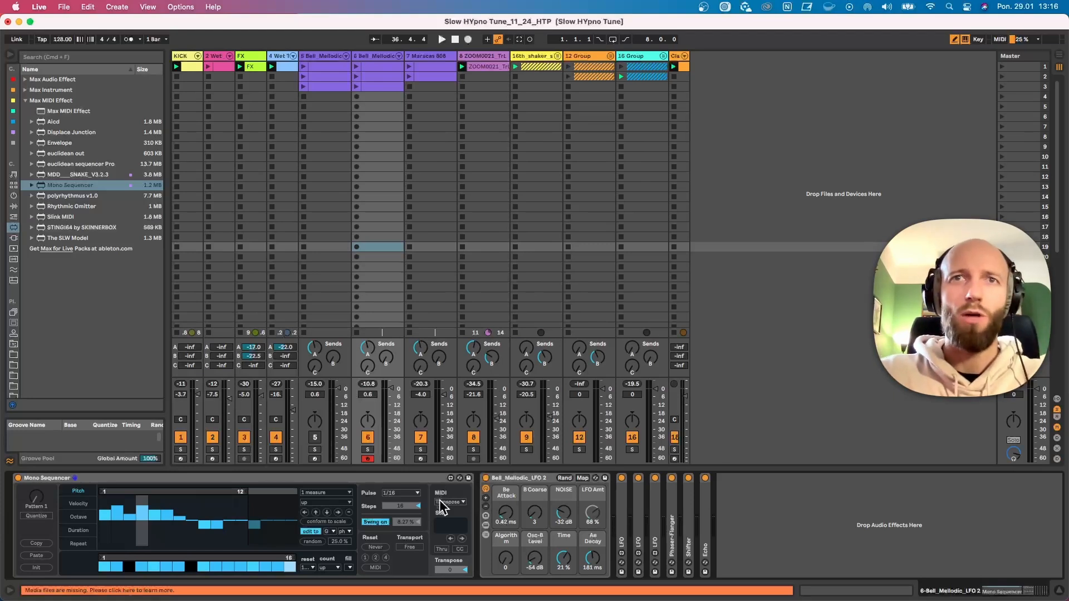
pyautogui.click(455, 504)
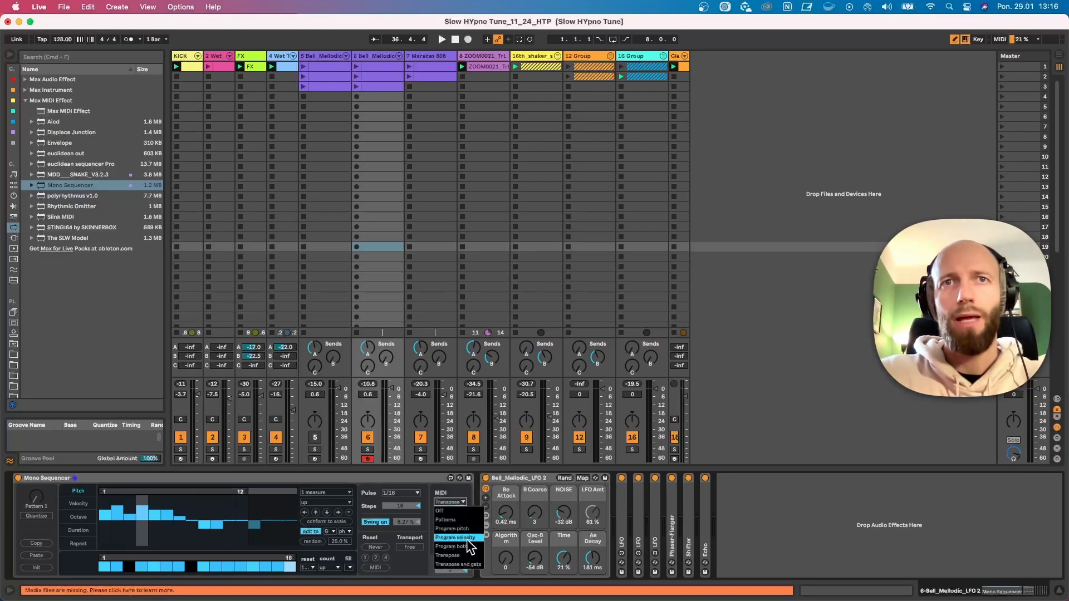
pyautogui.click(476, 556)
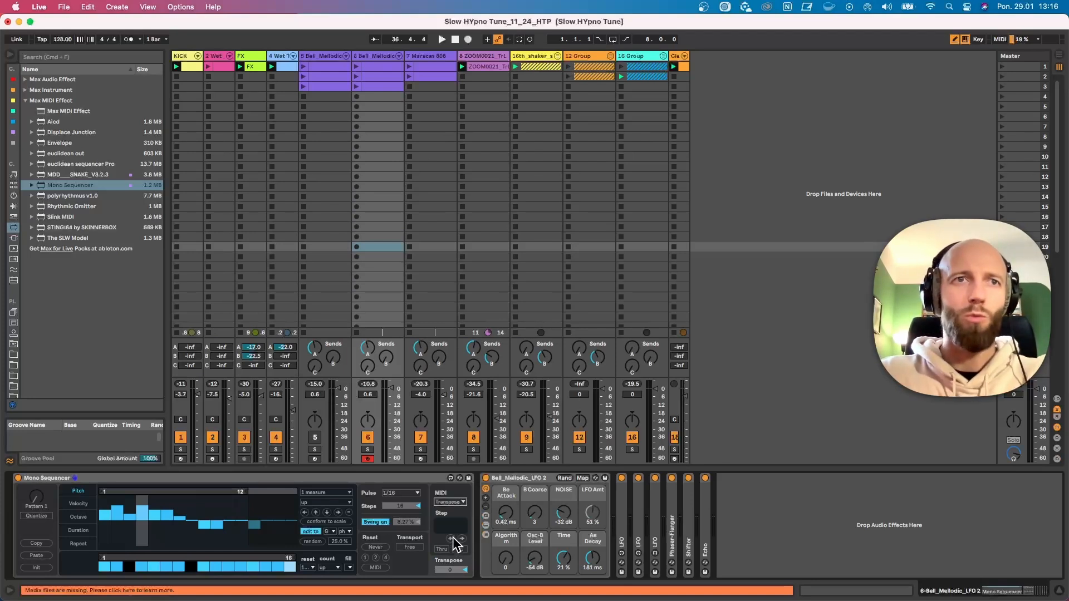
pyautogui.press('space')
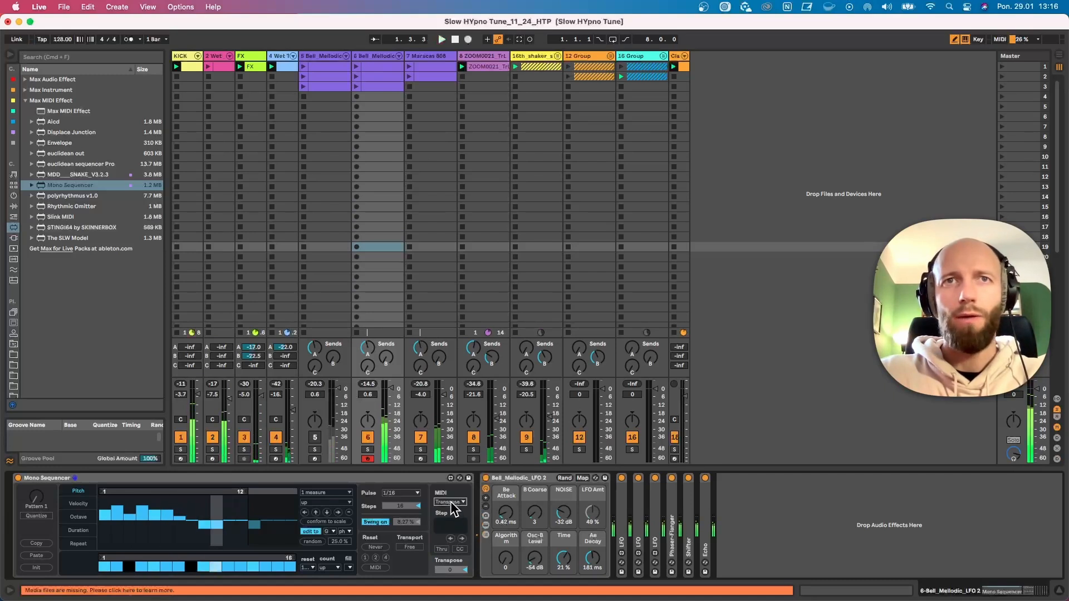
pyautogui.click(449, 501)
pyautogui.click(468, 556)
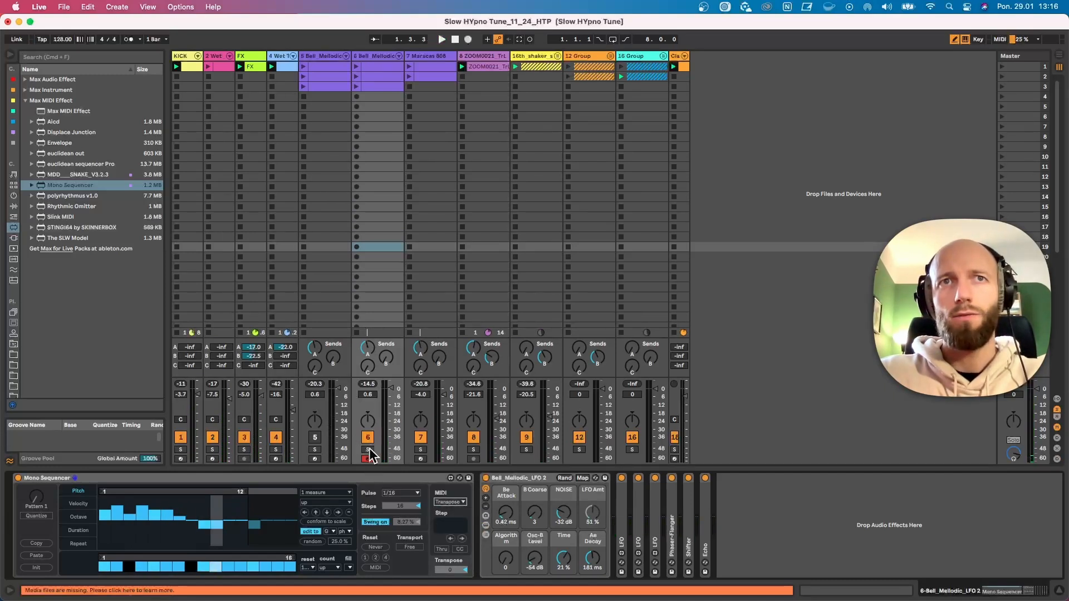
# Solo track 6, start playback and transpose the running pattern live by playing notes in different octaves
pyautogui.click(368, 450)
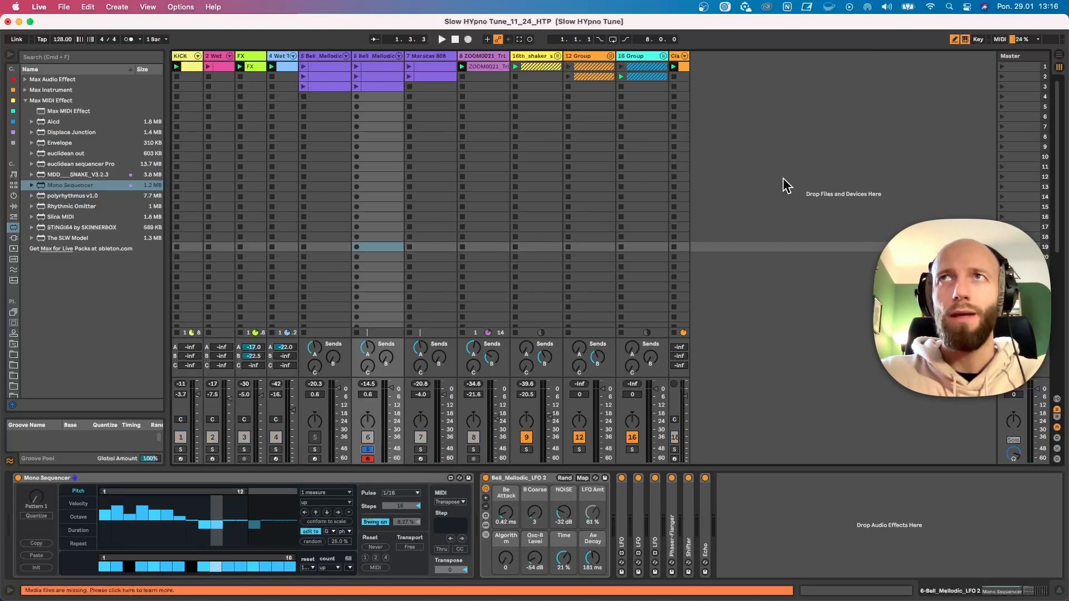
pyautogui.press('space')
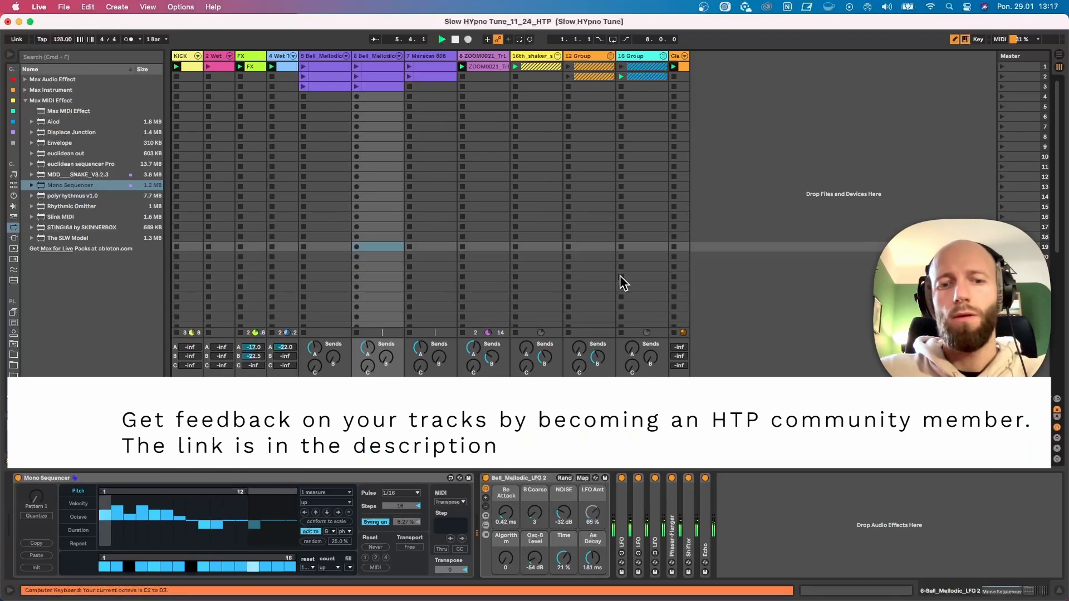
pyautogui.press('z')
pyautogui.press('g')
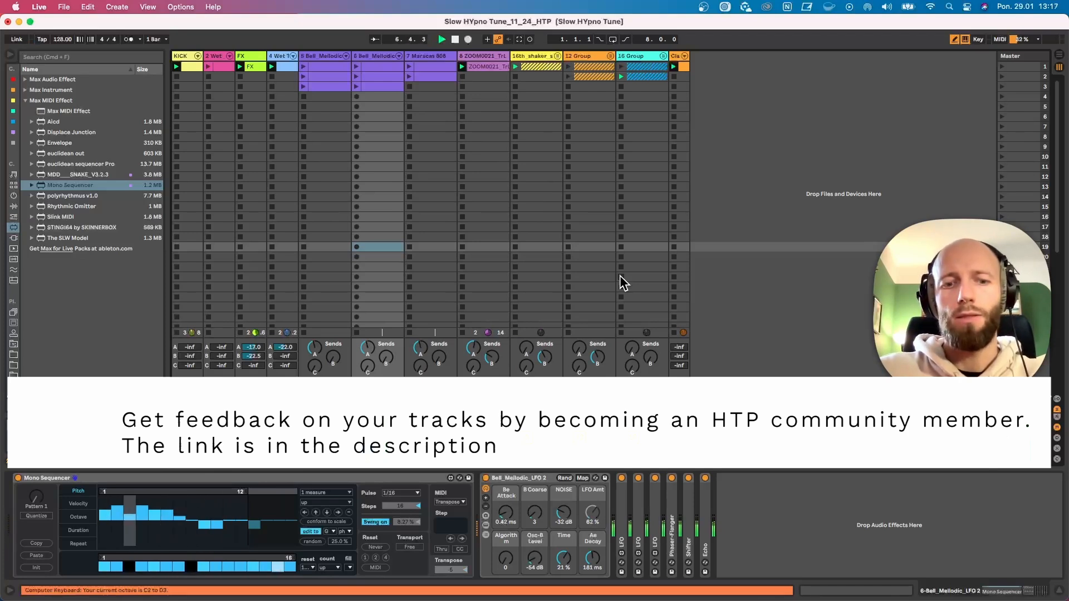
pyautogui.press('x')
pyautogui.press('a')
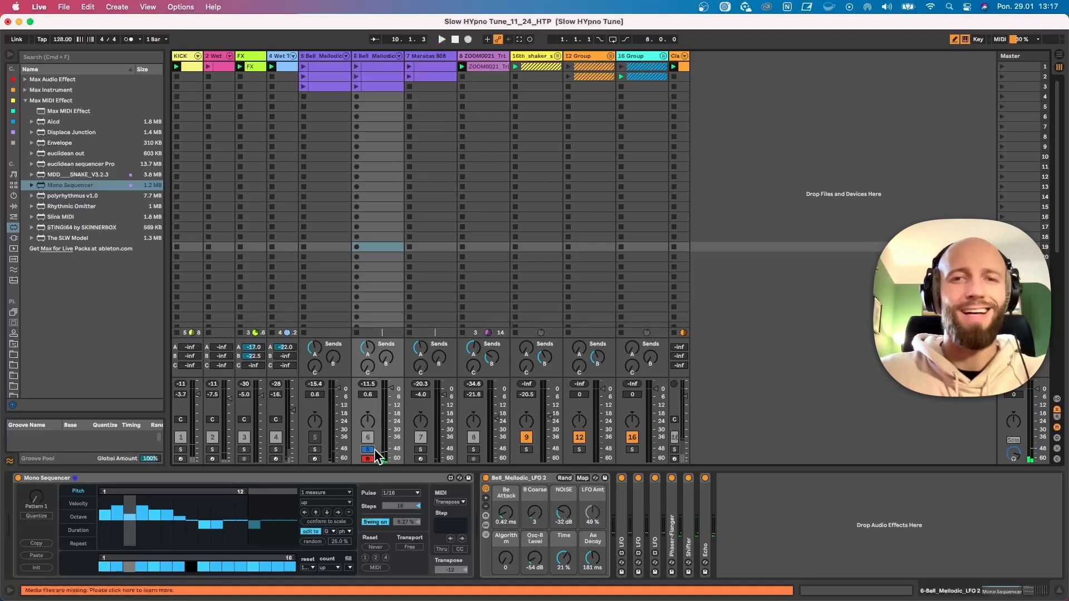
# Play the Maracas 808 track in solo, show its Mono Sequencer and clear the solos to hear the whole mix
pyautogui.press('space')
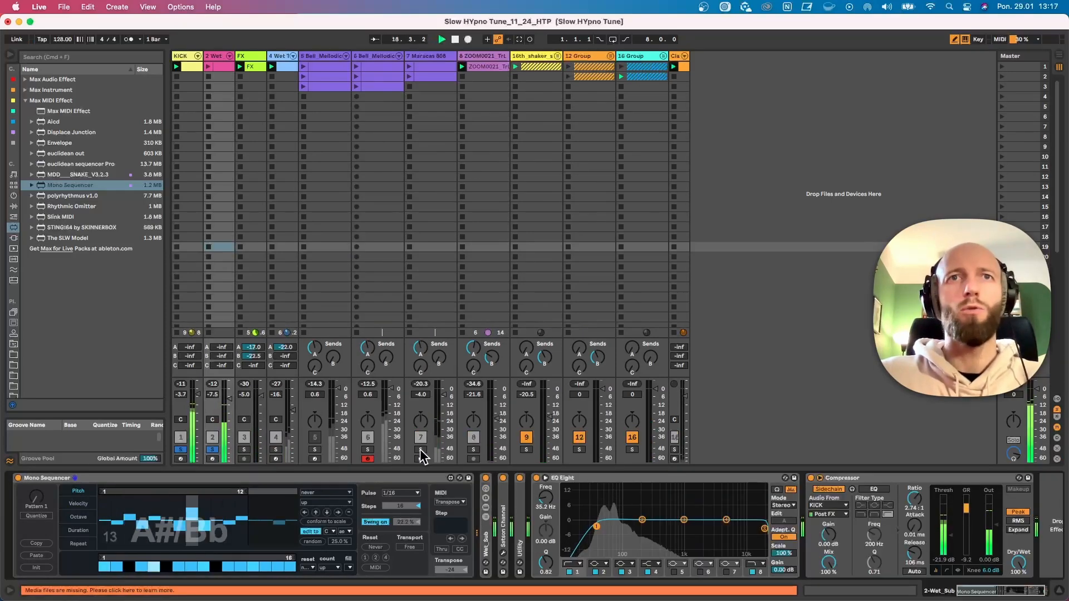
pyautogui.click(420, 449)
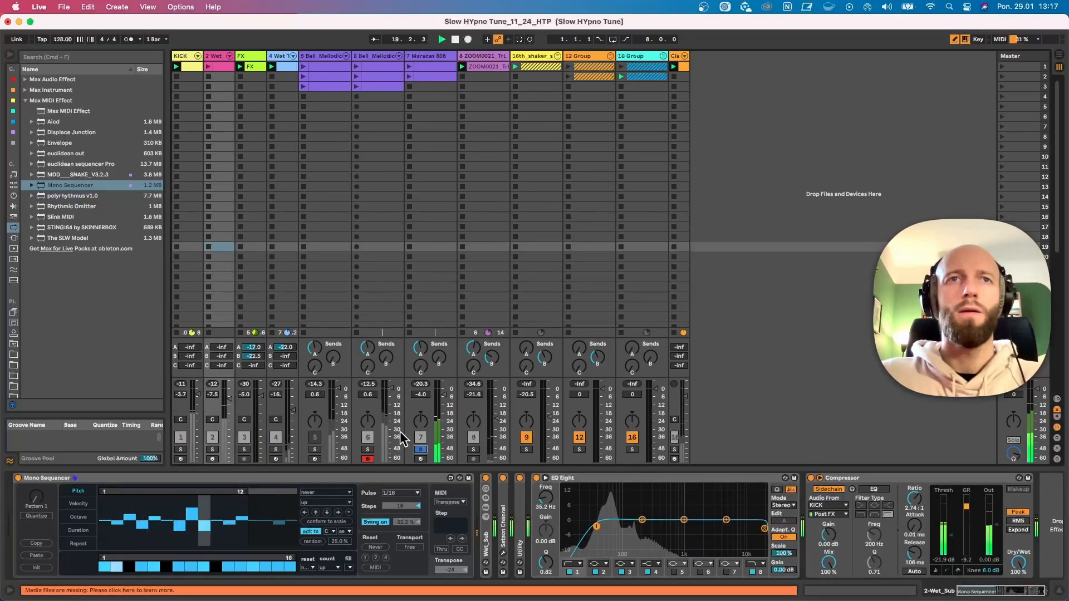
pyautogui.doubleClick(282, 478)
pyautogui.click(427, 62)
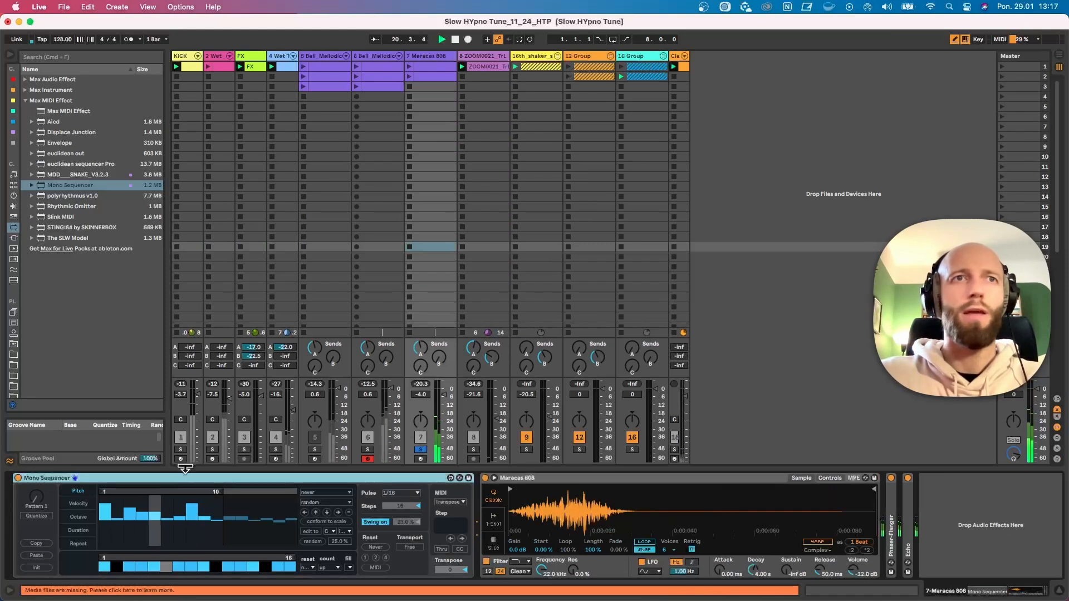
pyautogui.keyDown('super'); pyautogui.click(366, 449); pyautogui.keyUp('super')
pyautogui.click(367, 449)
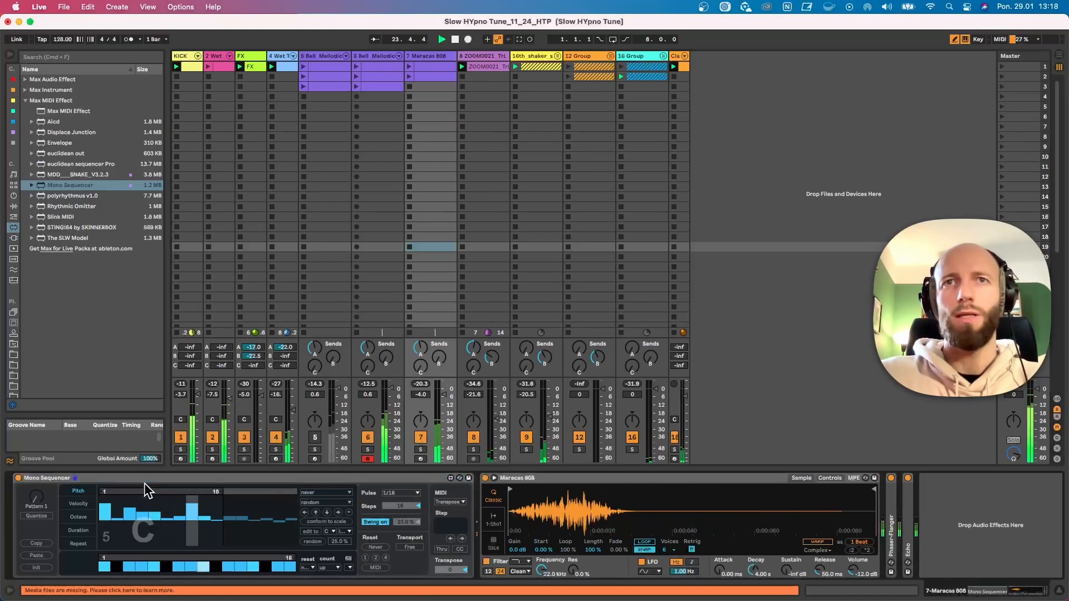
# Collapse the Mono Sequencer on the Maracas 808 track and duplicate the track
pyautogui.doubleClick(178, 474)
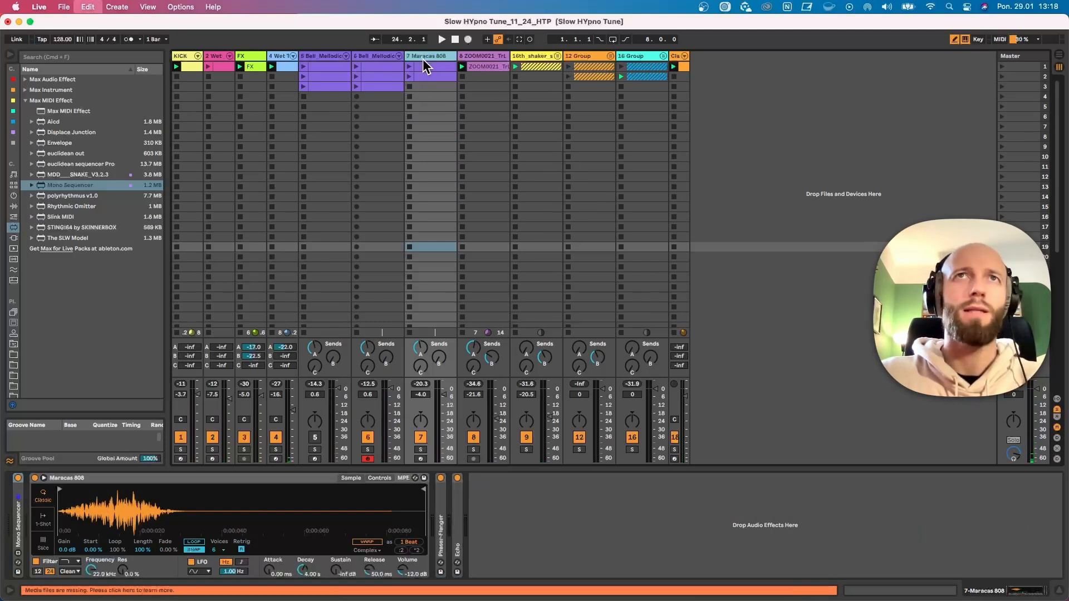
pyautogui.press('super+d')
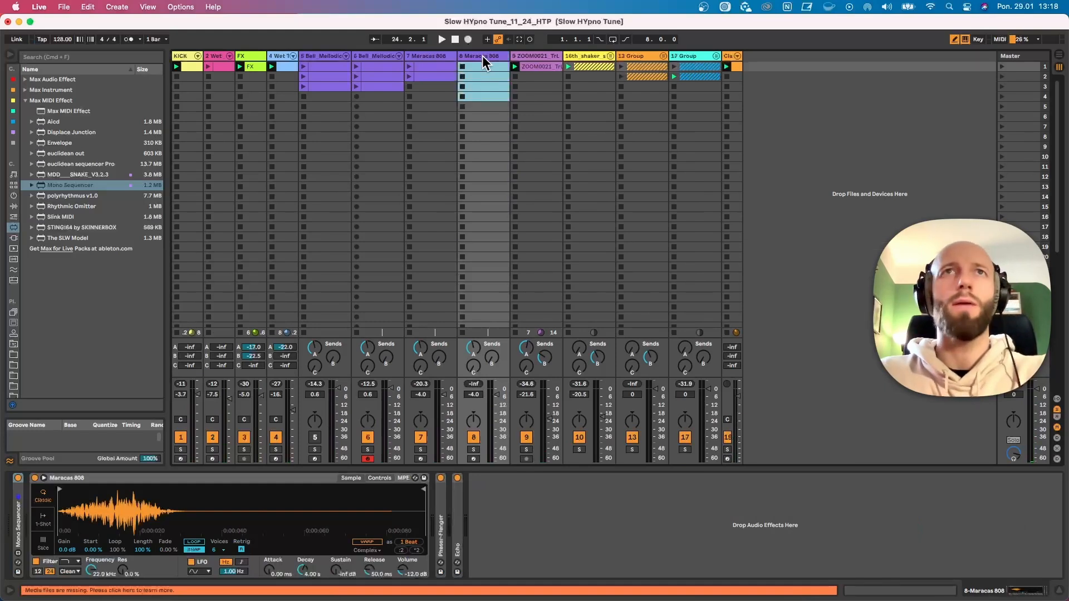
pyautogui.click(482, 56)
# Find Hihat Open RKTD.wav among the hi-hat drum samples and load it in place of the maracas sample on track 8
pyautogui.click(12, 134)
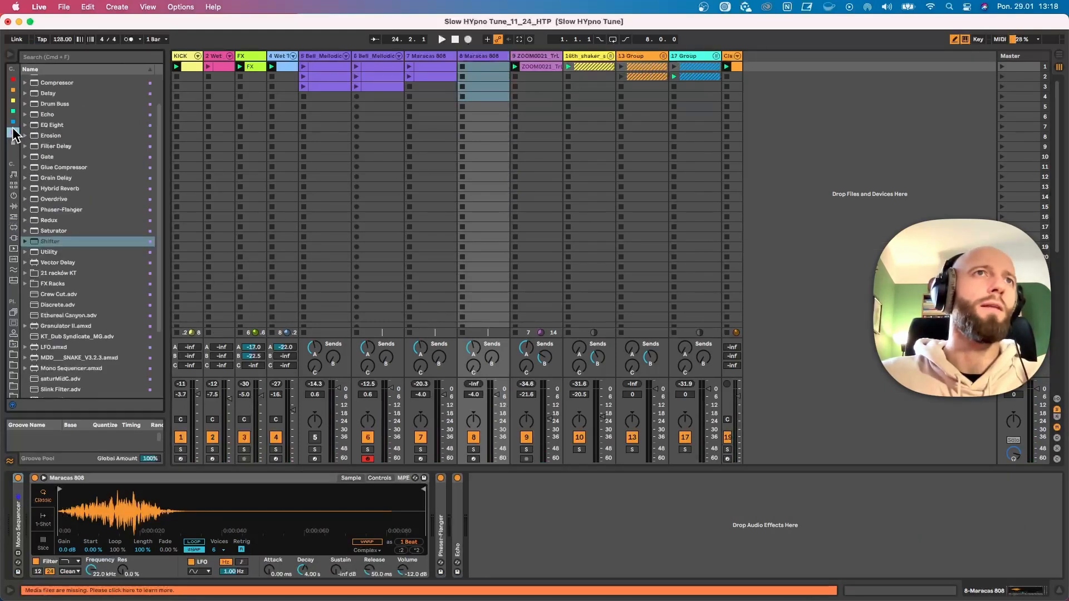
pyautogui.click(14, 185)
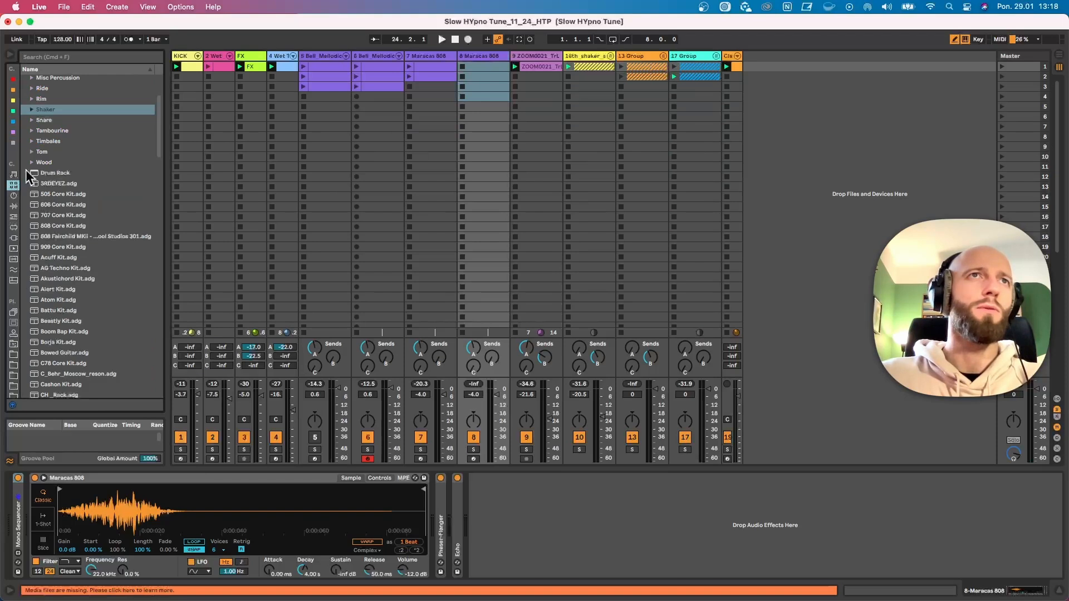
pyautogui.scroll(5, 35, 140)
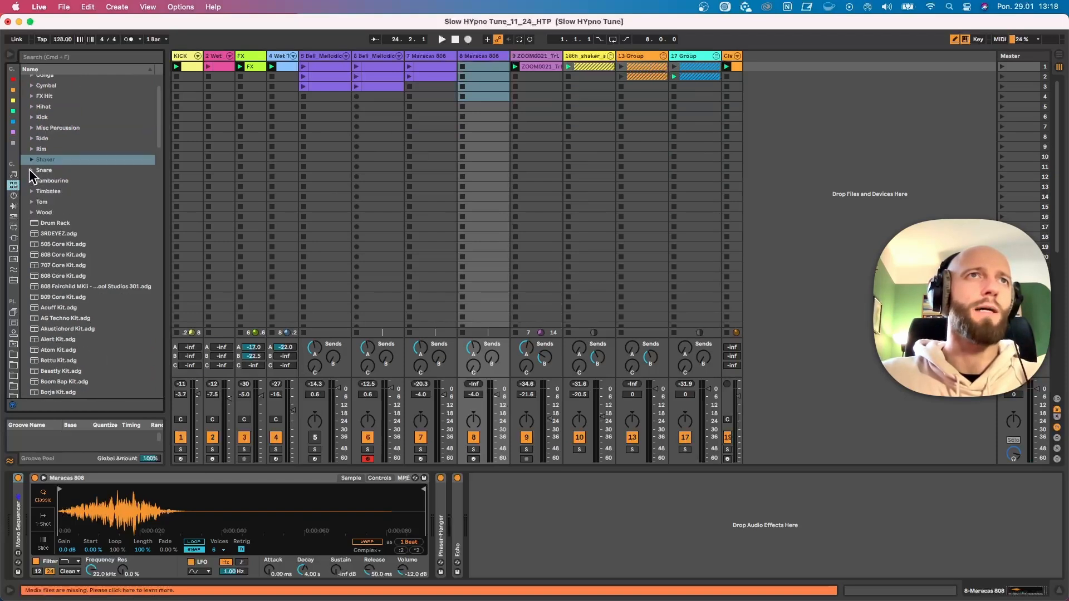
pyautogui.click(31, 153)
pyautogui.scroll(-10, 77, 225)
pyautogui.scroll(-20, 95, 248)
pyautogui.click(75, 192)
pyautogui.scroll(1, 84, 204)
pyautogui.click(78, 186)
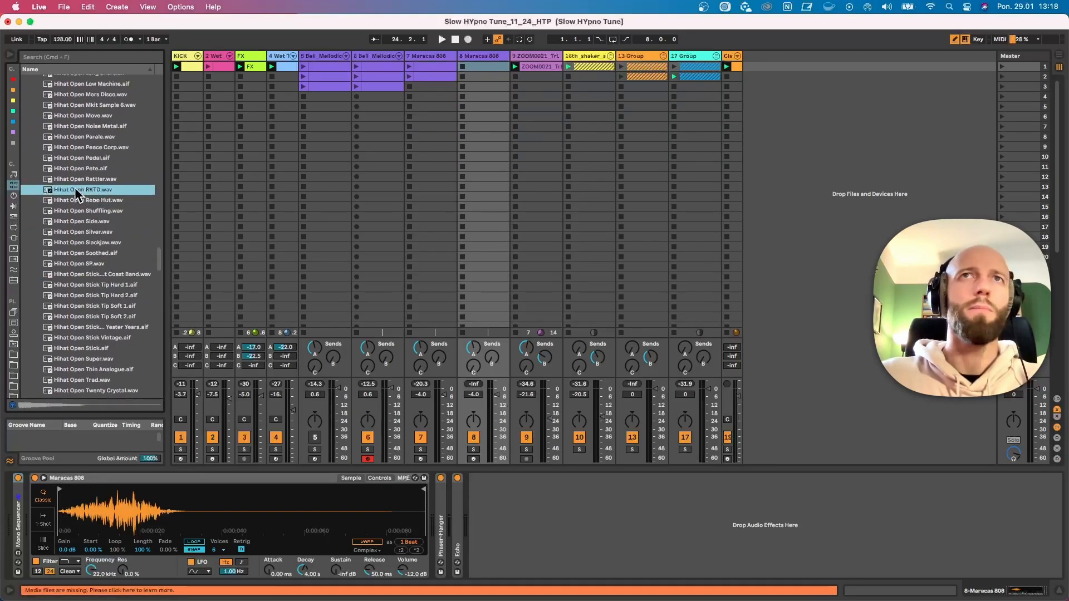
pyautogui.moveTo(168, 512); pyautogui.dragTo(177, 481)
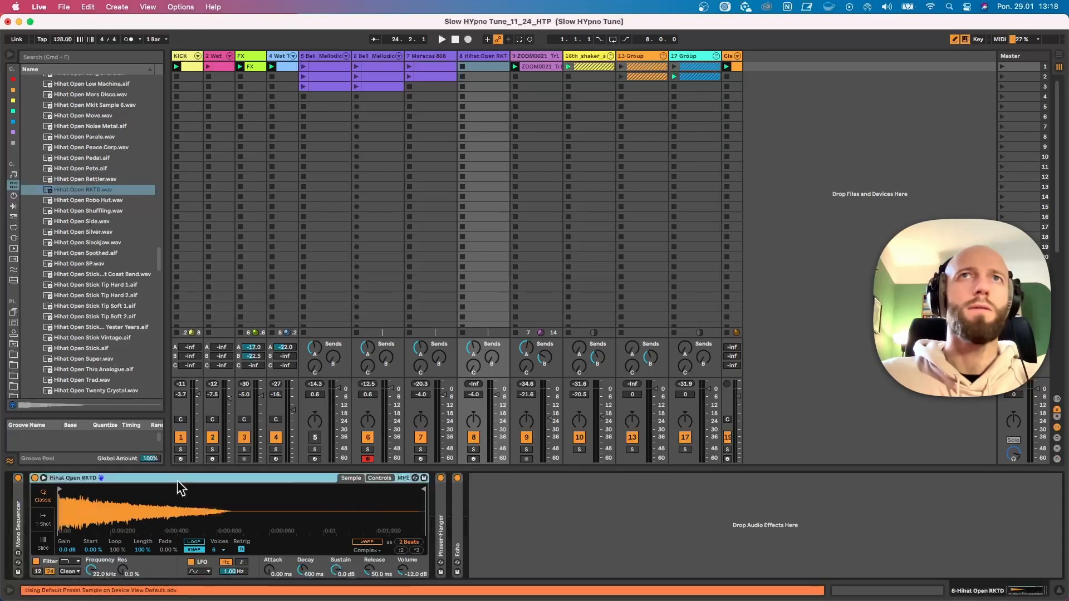
# Replace the duplicated Mono Sequencer on the hi-hat track with a fresh Mono Sequencer placed before the Simpler
pyautogui.click(16, 492)
pyautogui.press('Delete')
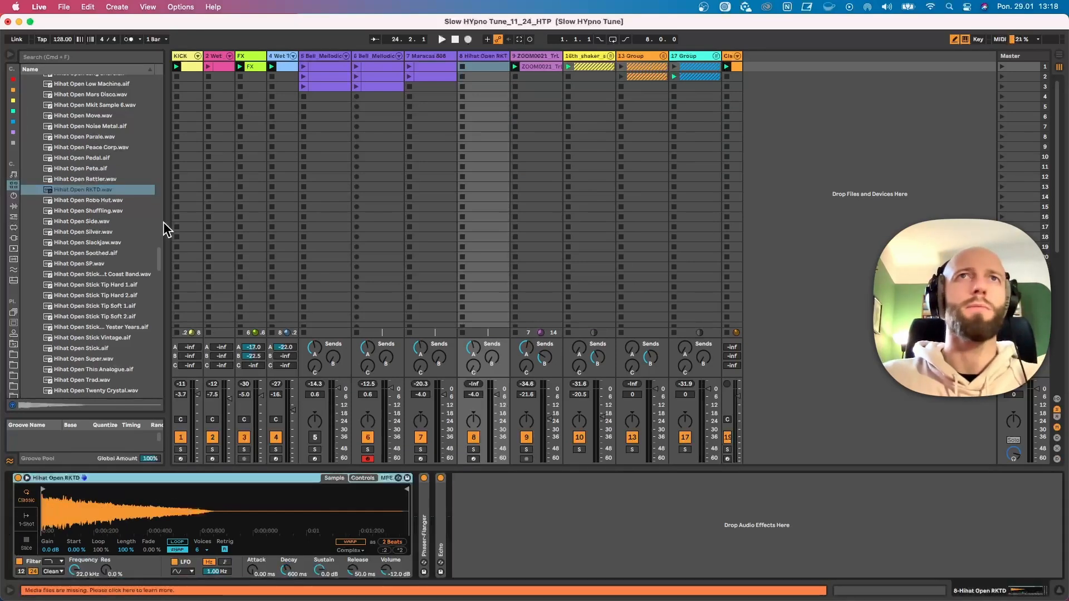
pyautogui.click(13, 133)
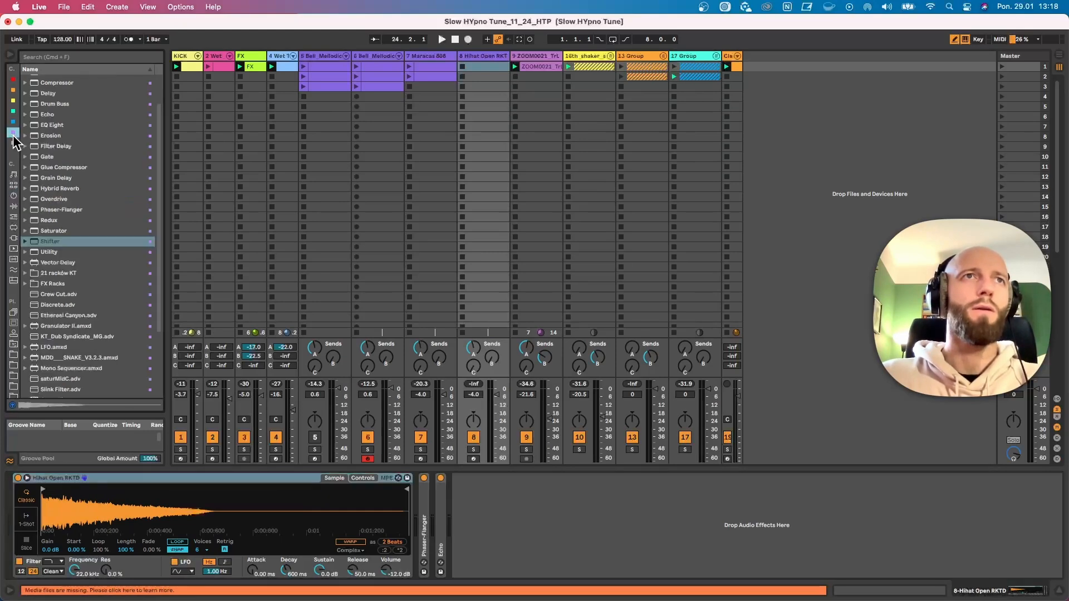
pyautogui.moveTo(65, 280); pyautogui.dragTo(29, 506)
# Audition the hi-hat track in solo, stop playback and randomize the Mono Sequencer's pitch steps with a 54.8% random amount
pyautogui.press('space')
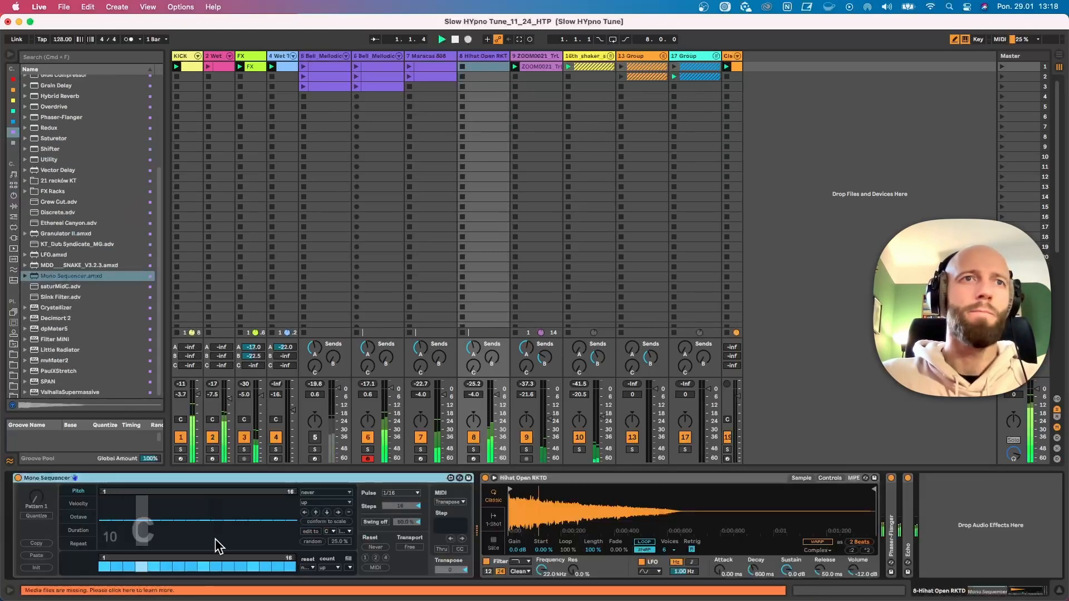
pyautogui.click(473, 450)
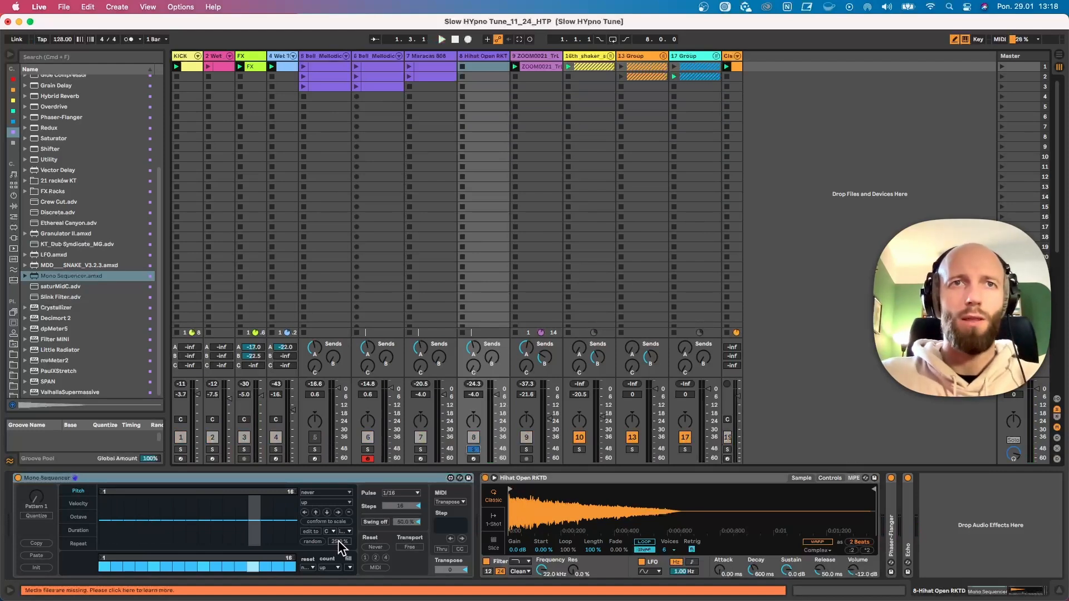
pyautogui.moveTo(341, 541); pyautogui.dragTo(341, 529)
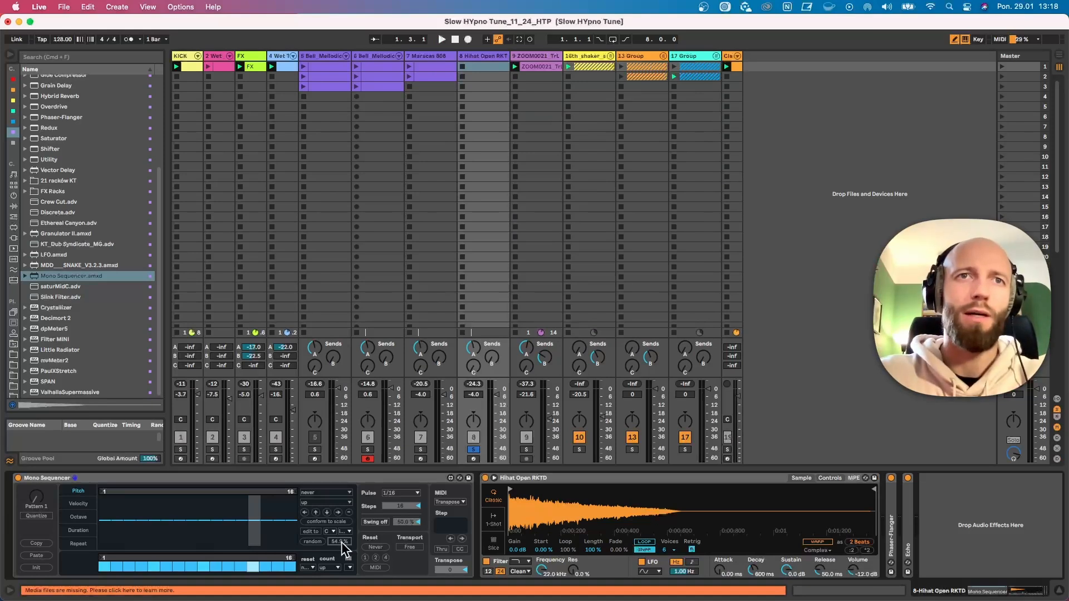
pyautogui.click(311, 542)
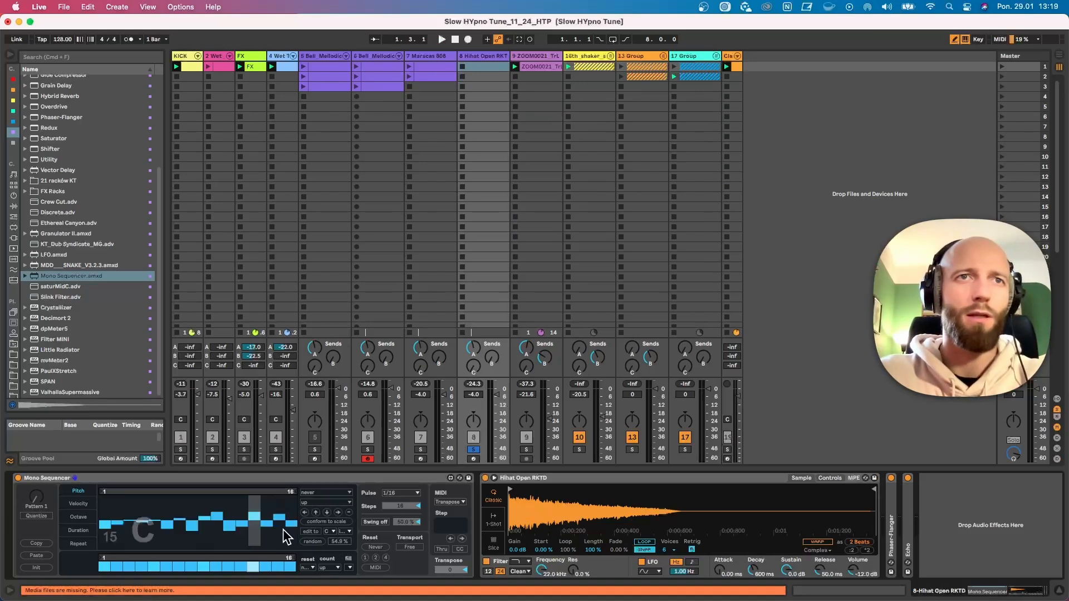
# During playback, shorten the hi-hat's decay to 291 ms and set the pitch lane's direction to up/down
pyautogui.press('space')
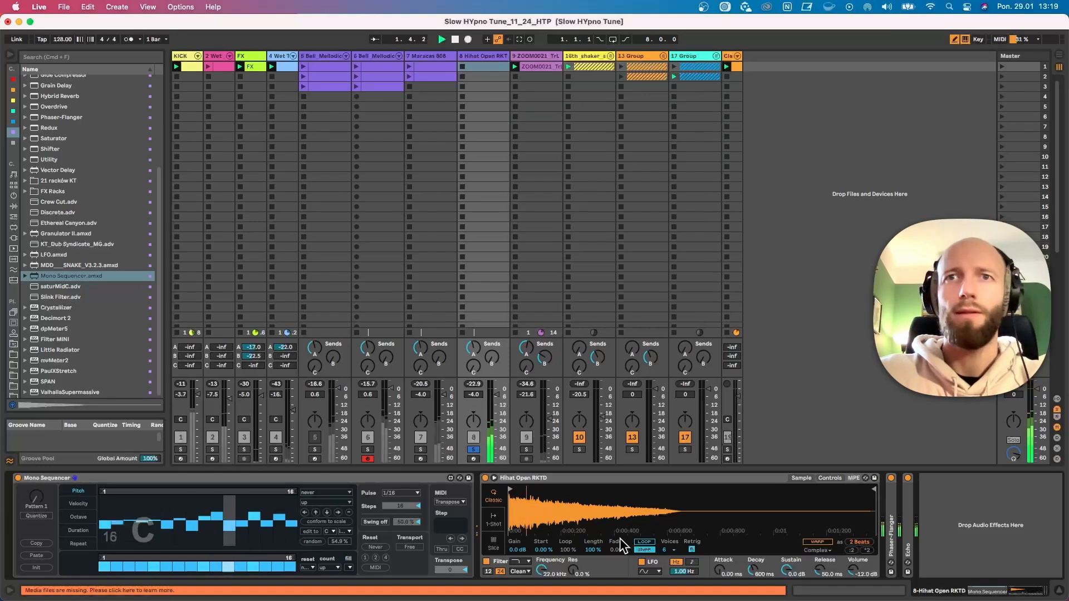
pyautogui.moveTo(786, 570); pyautogui.dragTo(753, 583)
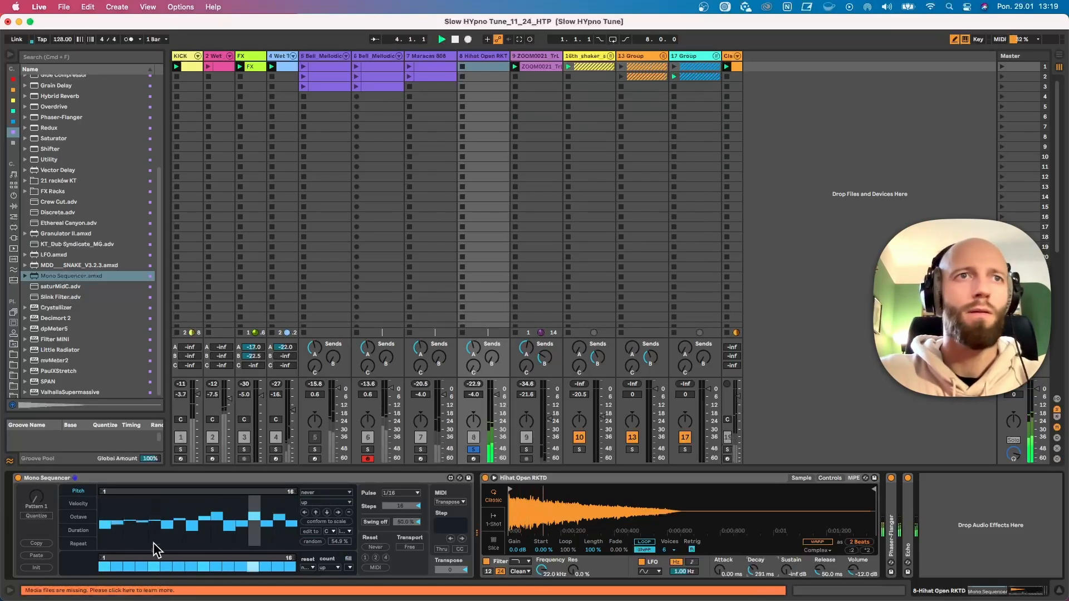
pyautogui.click(310, 504)
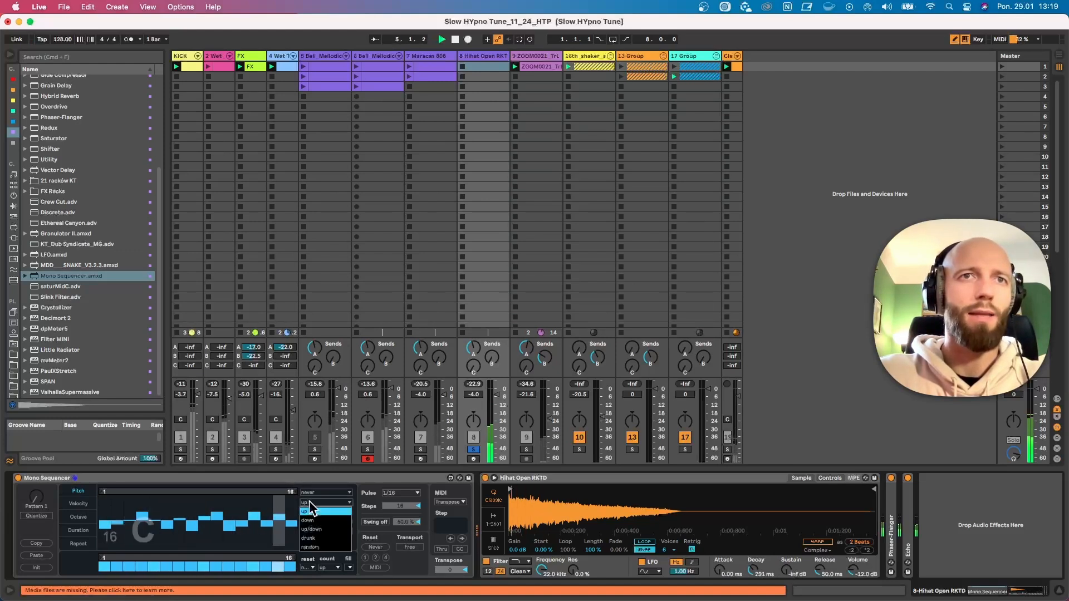
pyautogui.click(311, 529)
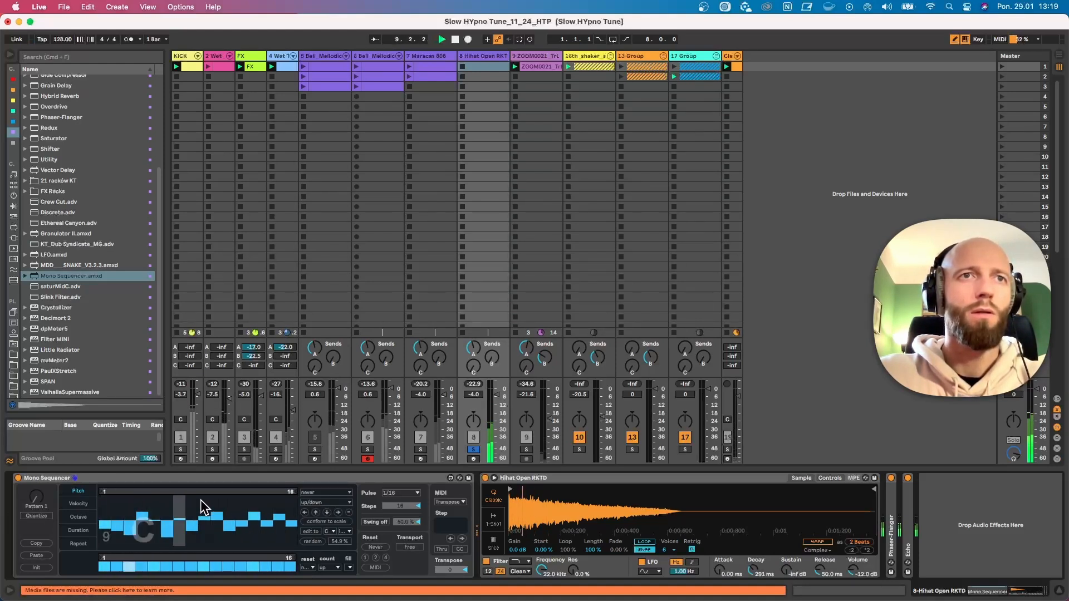
# Randomize the hi-hat's velocity steps and limit the velocity loop to steps 6 to 16
pyautogui.click(78, 503)
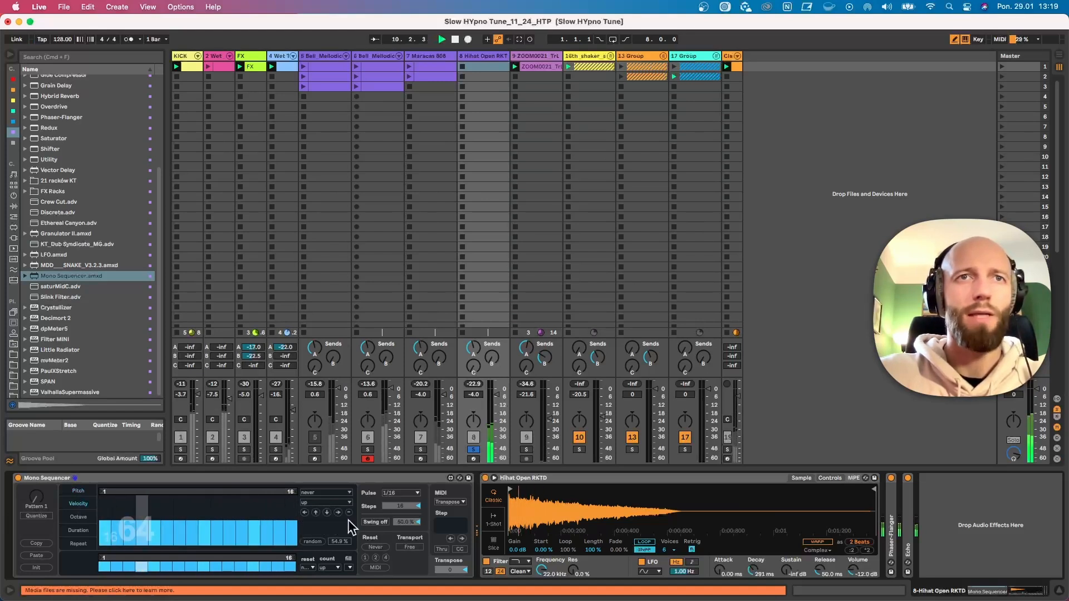
pyautogui.click(312, 541)
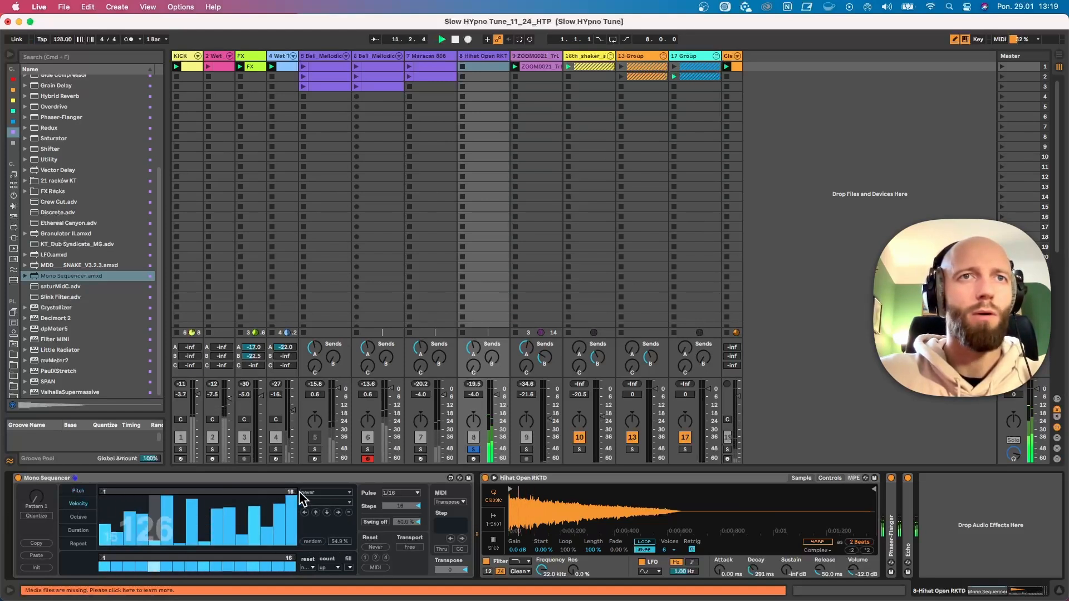
pyautogui.moveTo(101, 492); pyautogui.dragTo(164, 493)
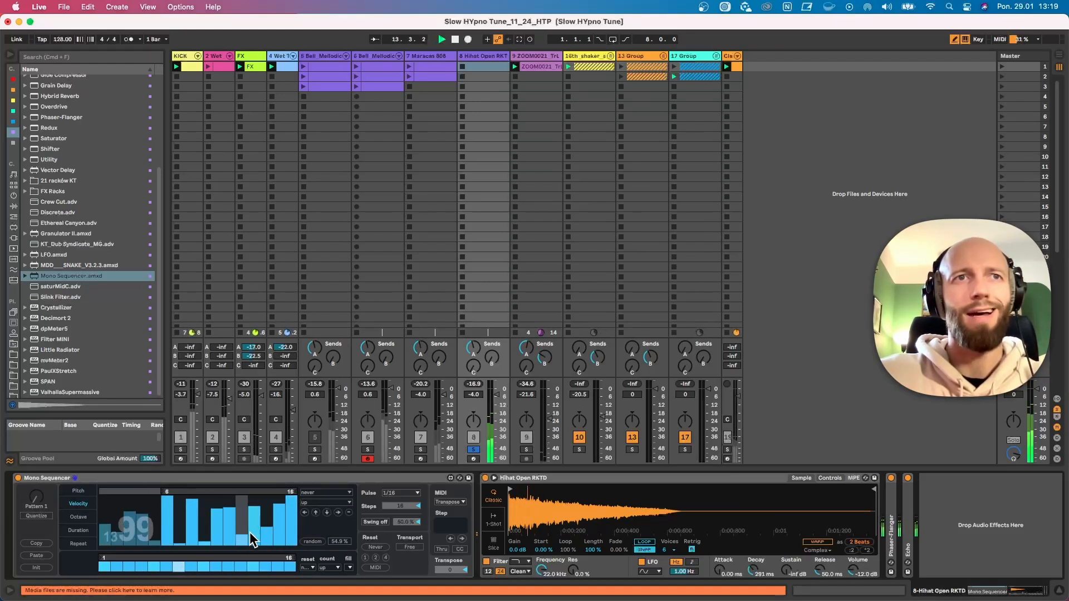
# Switch off steps 4, 10 and 14 in the hi-hat's Mono Sequencer pattern
pyautogui.click(145, 565)
pyautogui.click(213, 567)
pyautogui.click(262, 566)
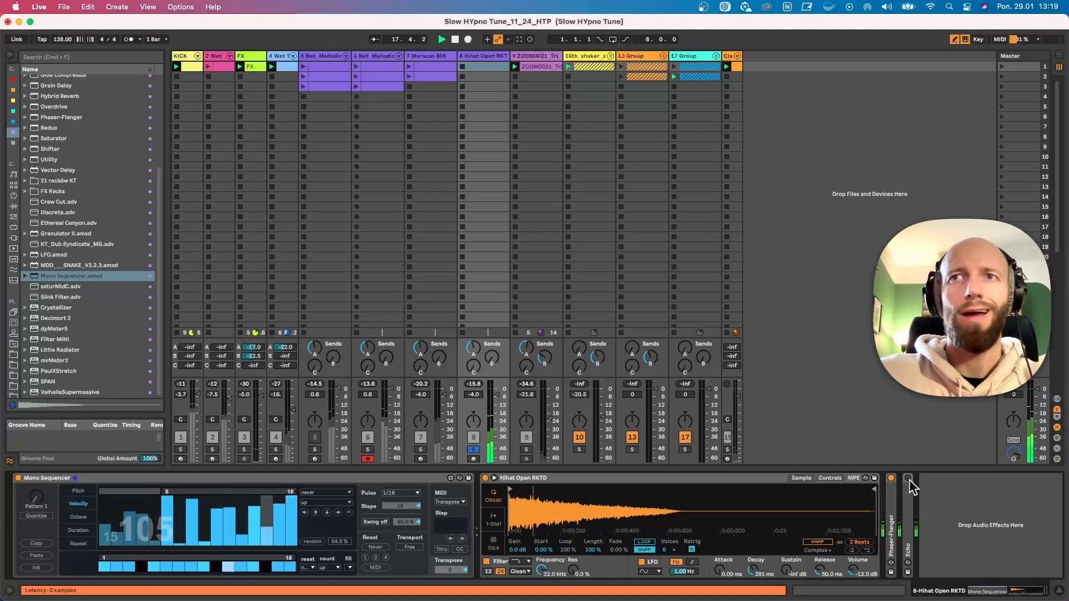
# Shift the octaves of steps 3, 6 and 9, looping steps 1 to 12 with a 1 measure reset and drunk direction
pyautogui.click(77, 518)
pyautogui.moveTo(133, 518); pyautogui.dragTo(170, 533)
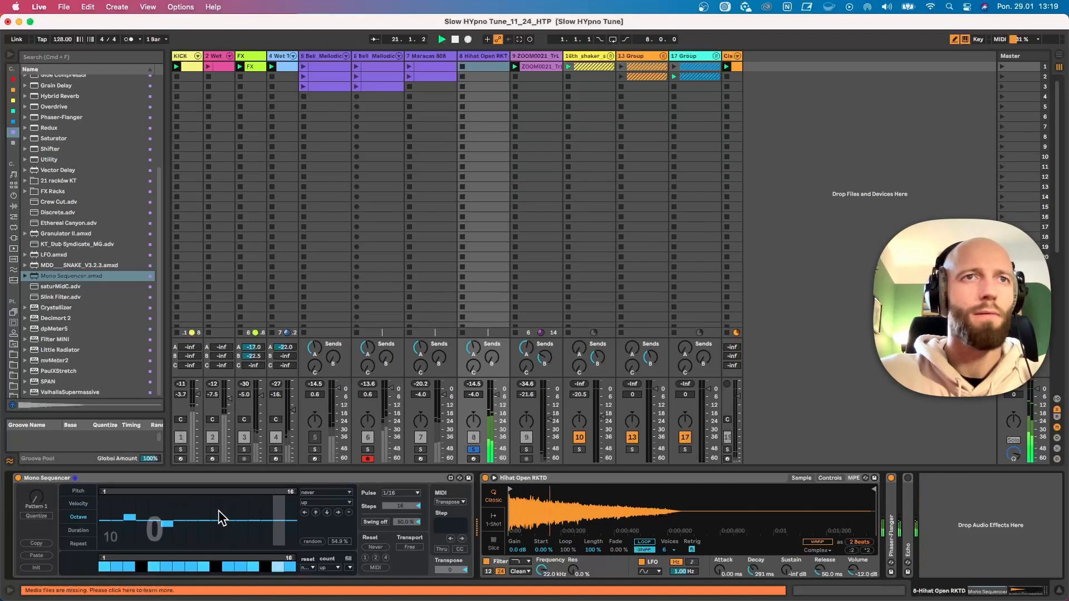
pyautogui.moveTo(275, 488); pyautogui.dragTo(290, 489)
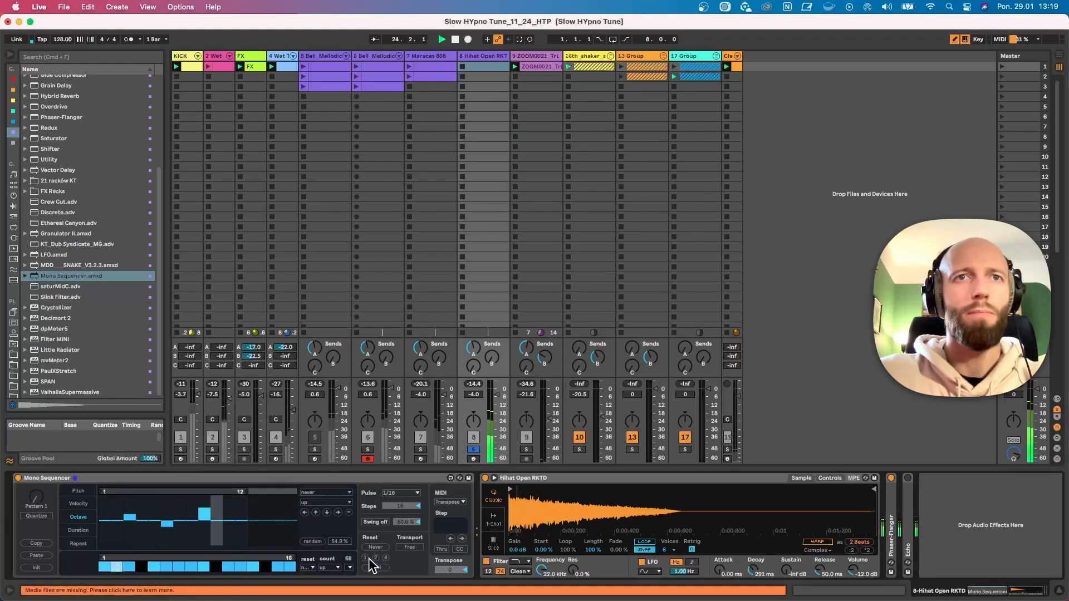
pyautogui.click(325, 502)
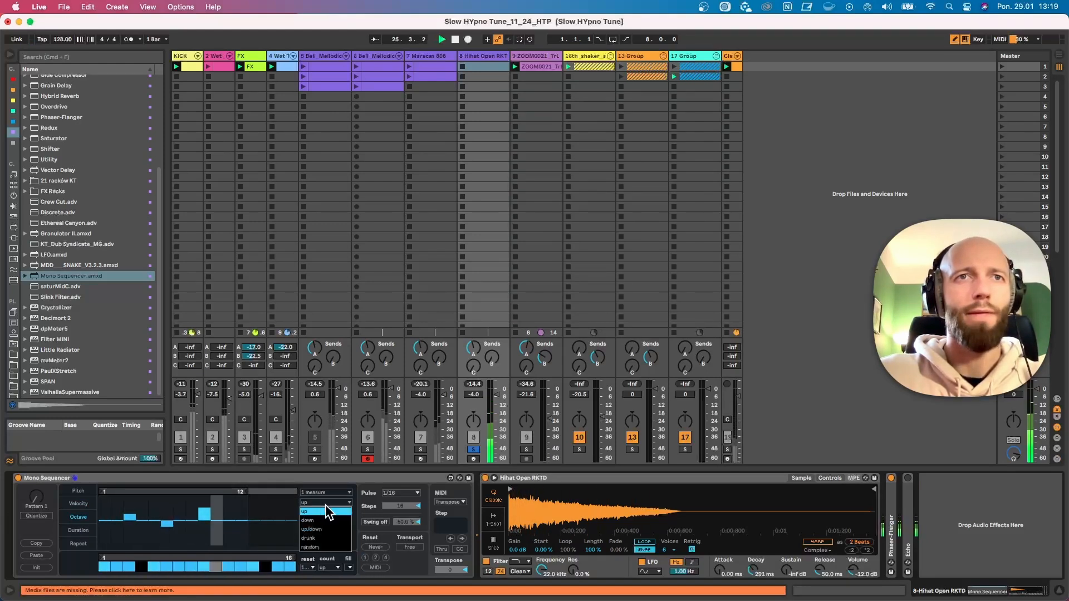
pyautogui.click(320, 538)
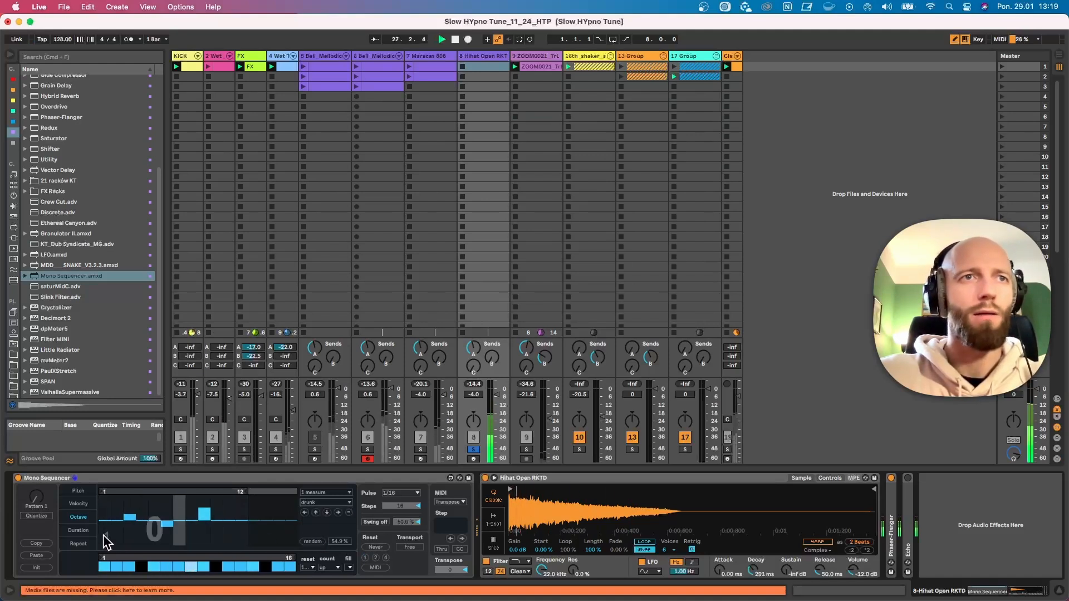
# Lengthen the durations of steps 3 and 9 and set the hi-hat's decay to 347 ms
pyautogui.click(79, 531)
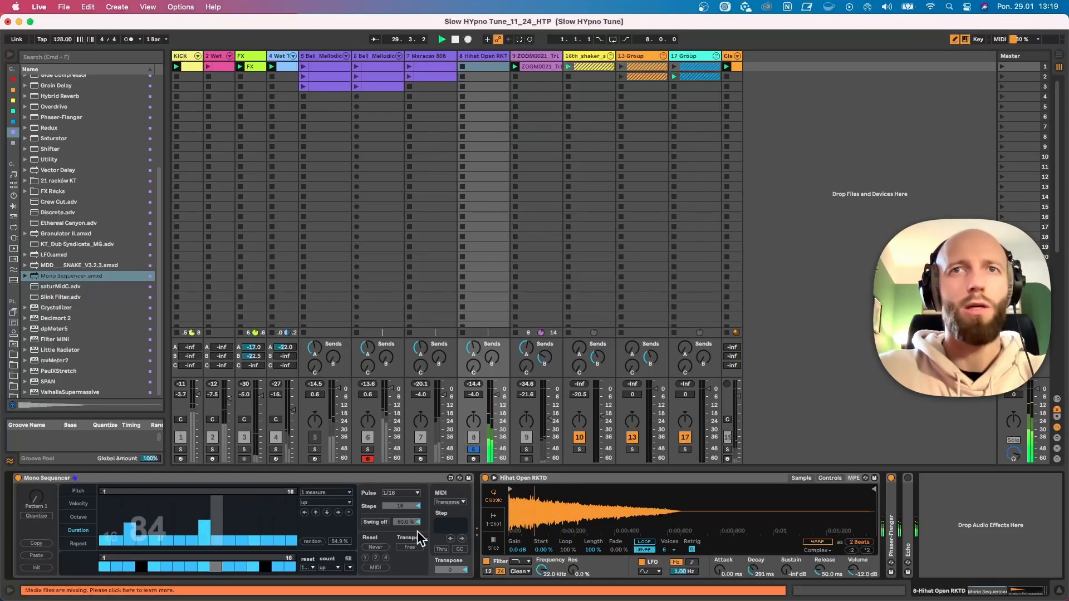
pyautogui.moveTo(753, 569); pyautogui.dragTo(753, 559)
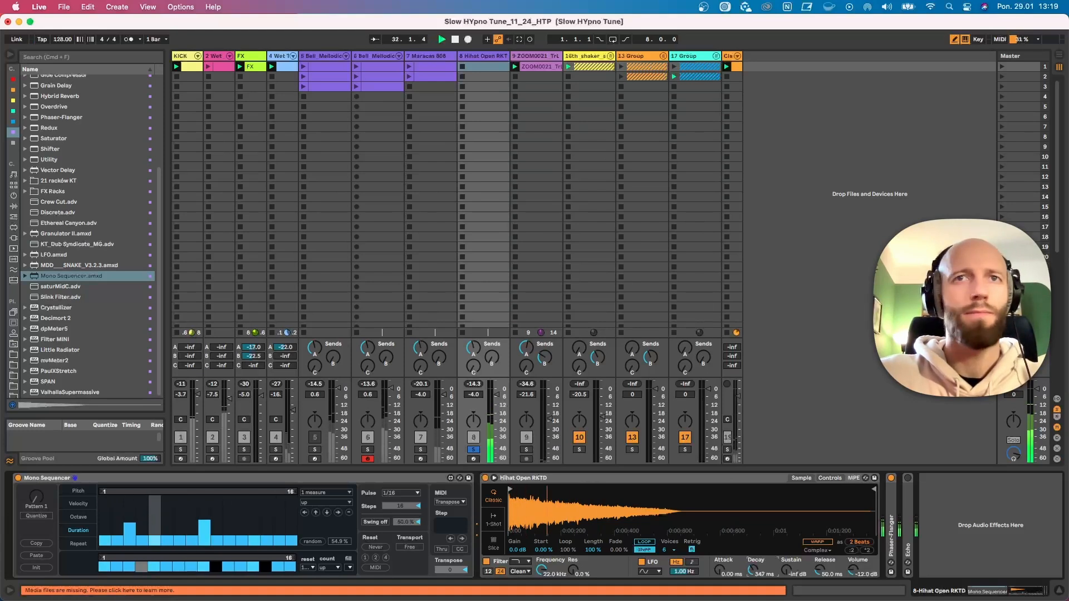
# Add repeats to steps 3 and 9 using the first repeat shape, and set the repeat lane's direction to random
pyautogui.click(78, 543)
pyautogui.click(205, 546)
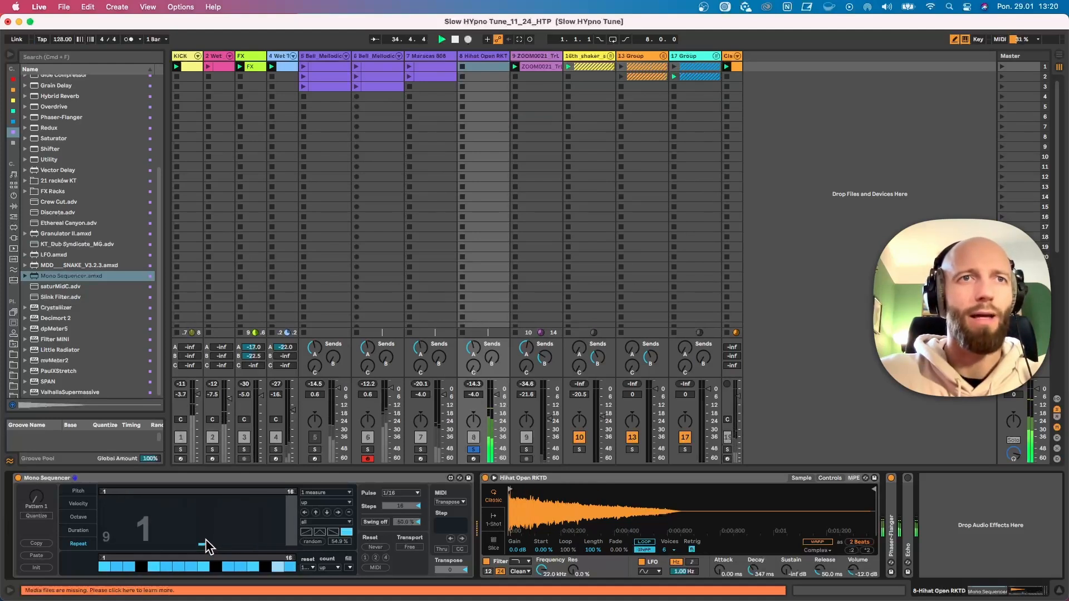
pyautogui.click(317, 533)
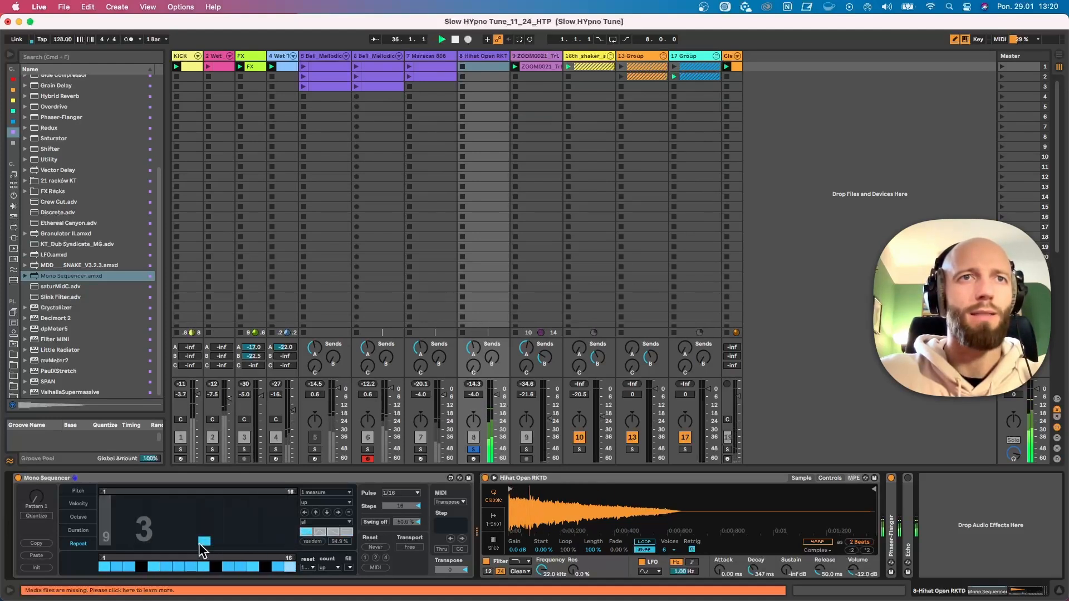
pyautogui.click(131, 542)
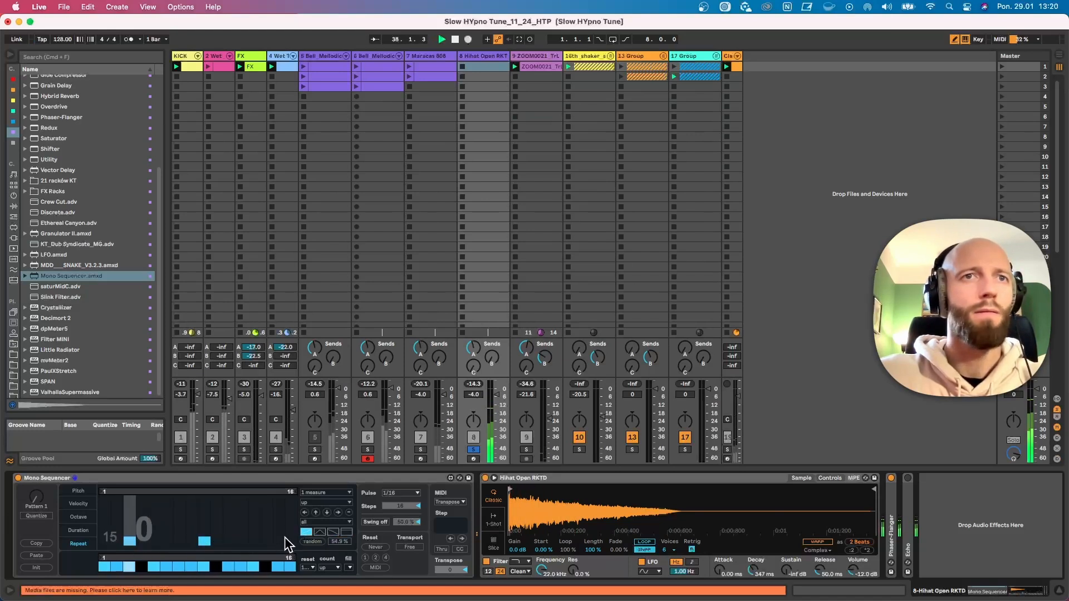
pyautogui.click(332, 504)
pyautogui.click(322, 547)
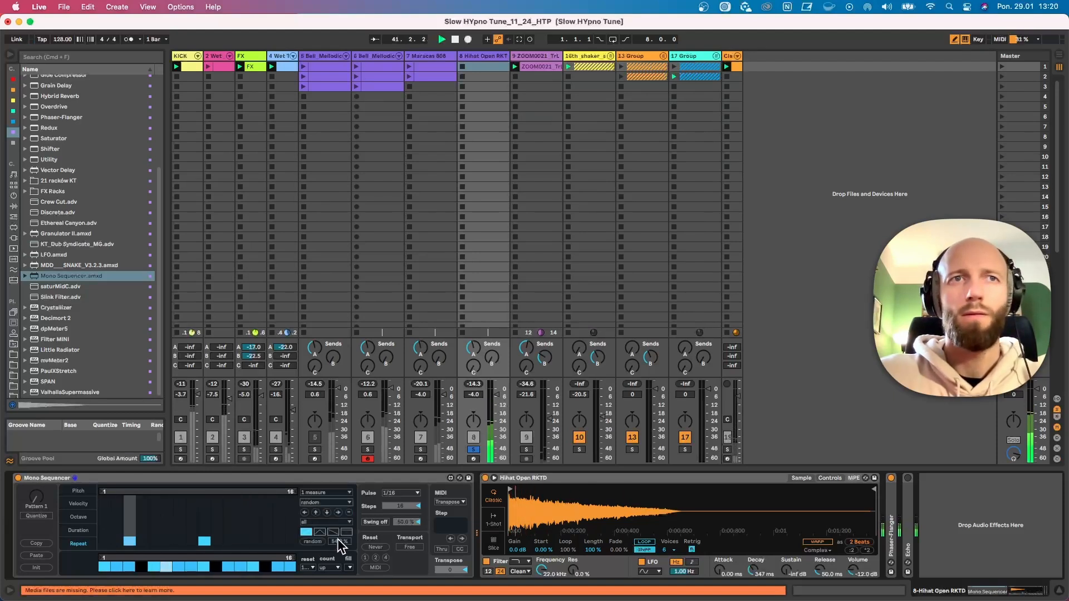
# Turn on swing in the hi-hat's Mono Sequencer and lower its amount to about 9%
pyautogui.click(373, 523)
pyautogui.moveTo(405, 522); pyautogui.dragTo(405, 530)
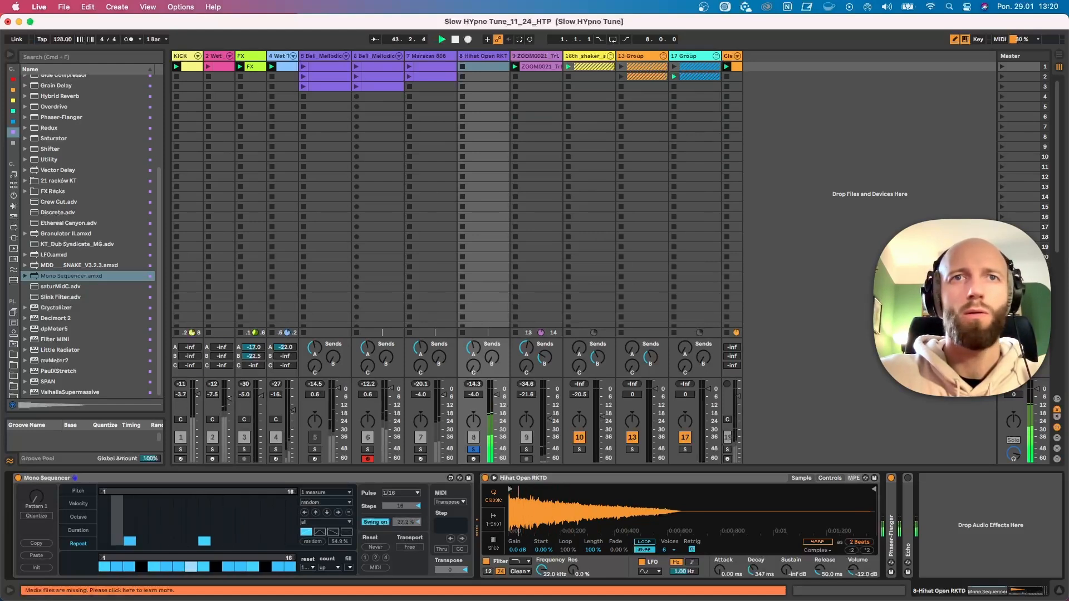
# Unsolo the hi-hat track to hear it in the mix with track 7 muted, and raise its volume to -2.0 dB
pyautogui.click(473, 448)
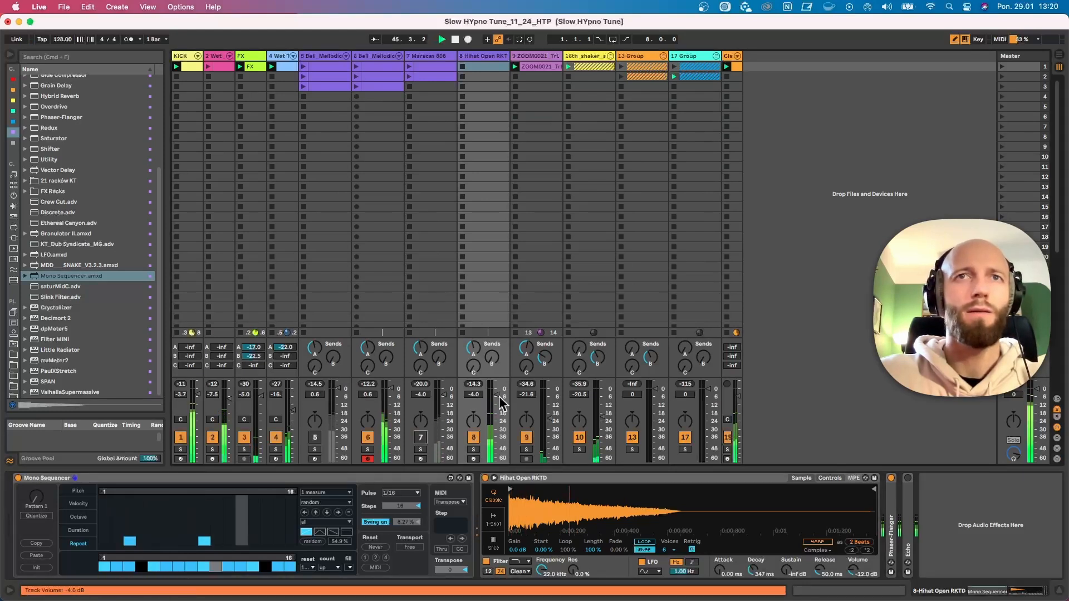
pyautogui.moveTo(473, 394); pyautogui.dragTo(474, 391)
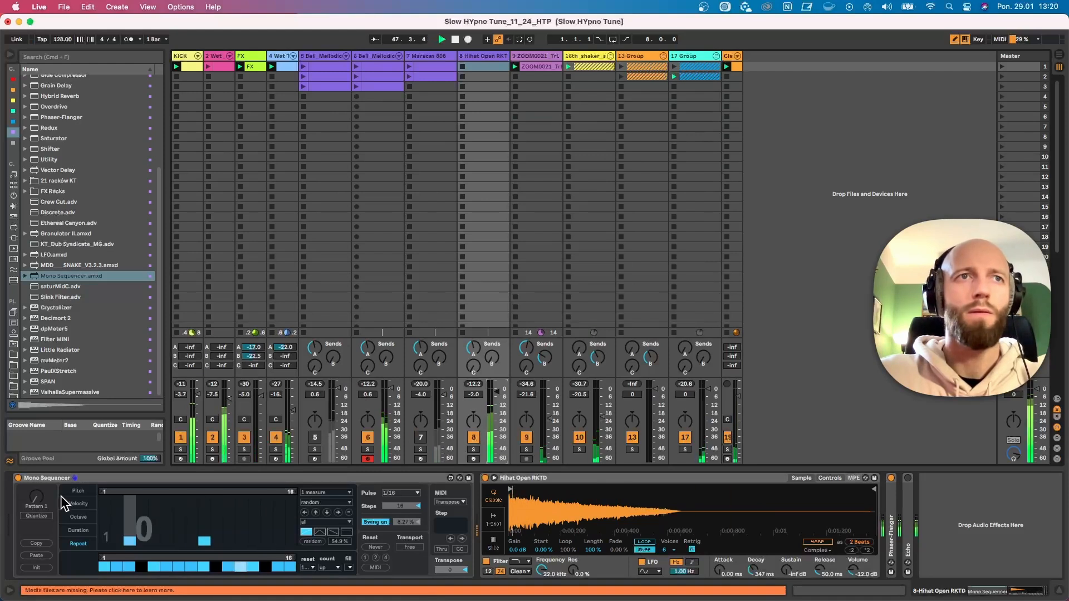
# Redraw pitch steps in the hi-hat's Mono Sequencer and shorten the sample's decay to 188 ms
pyautogui.click(78, 491)
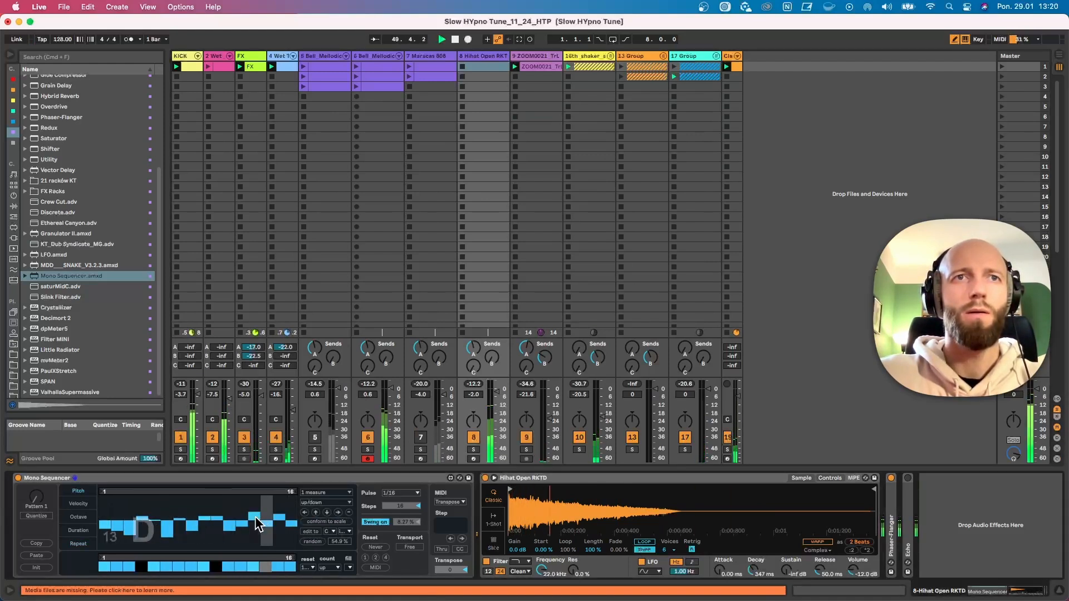
pyautogui.moveTo(757, 570); pyautogui.dragTo(757, 576)
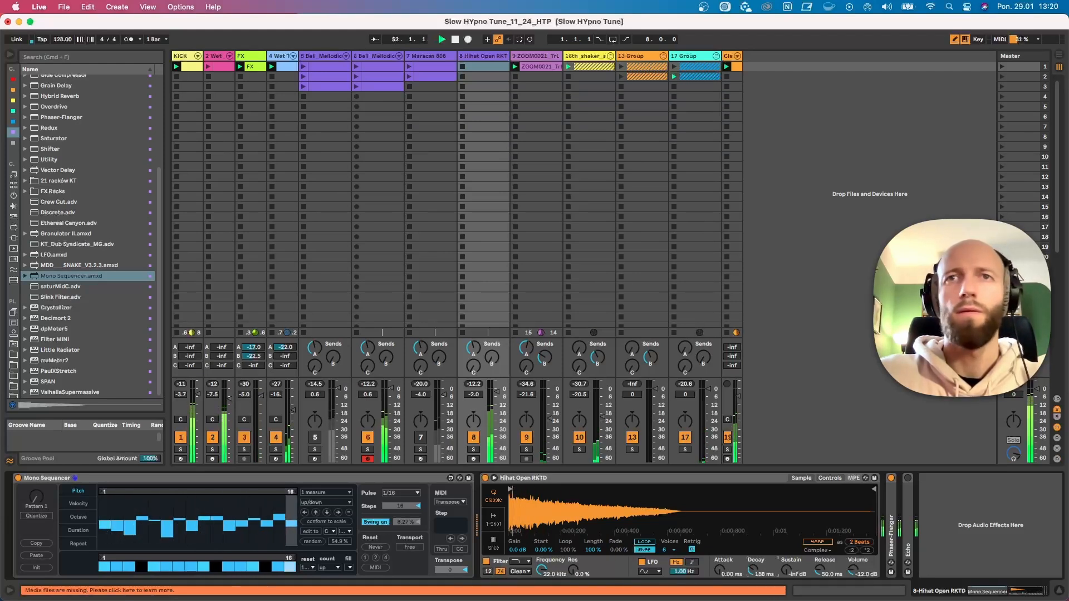
pyautogui.moveTo(757, 576); pyautogui.dragTo(757, 584)
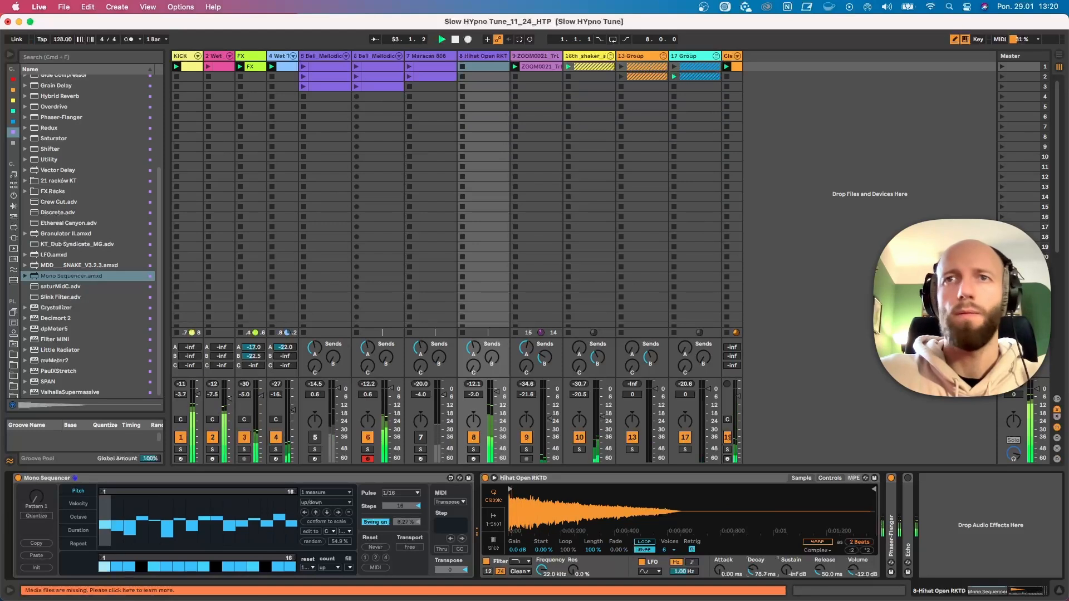
# Browse the drum samples and audition several open hi-hat samples as replacements for the one on track 8
pyautogui.doubleClick(734, 478)
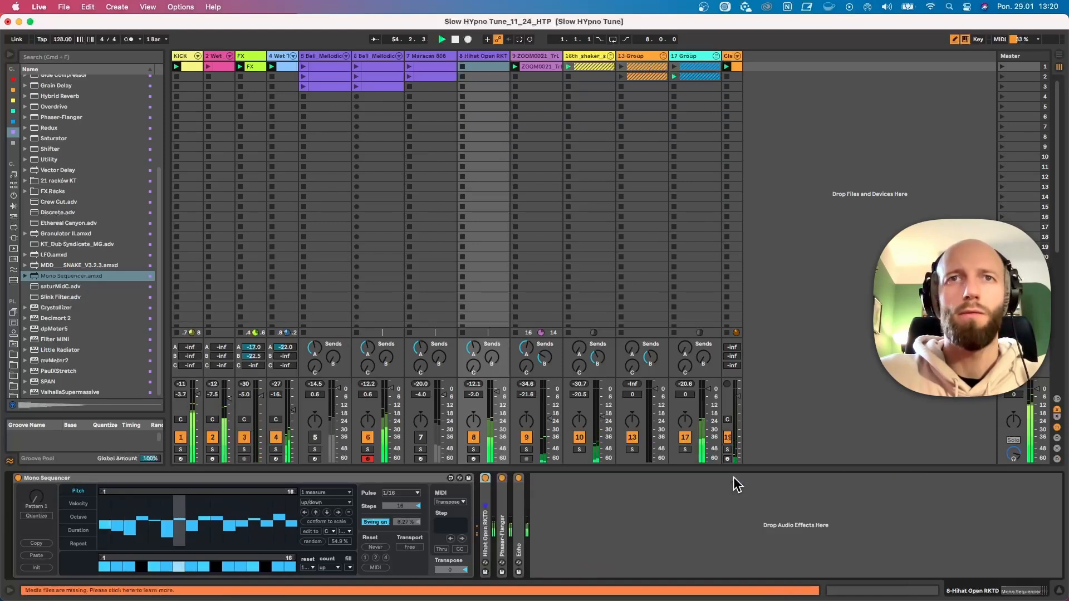
pyautogui.doubleClick(484, 507)
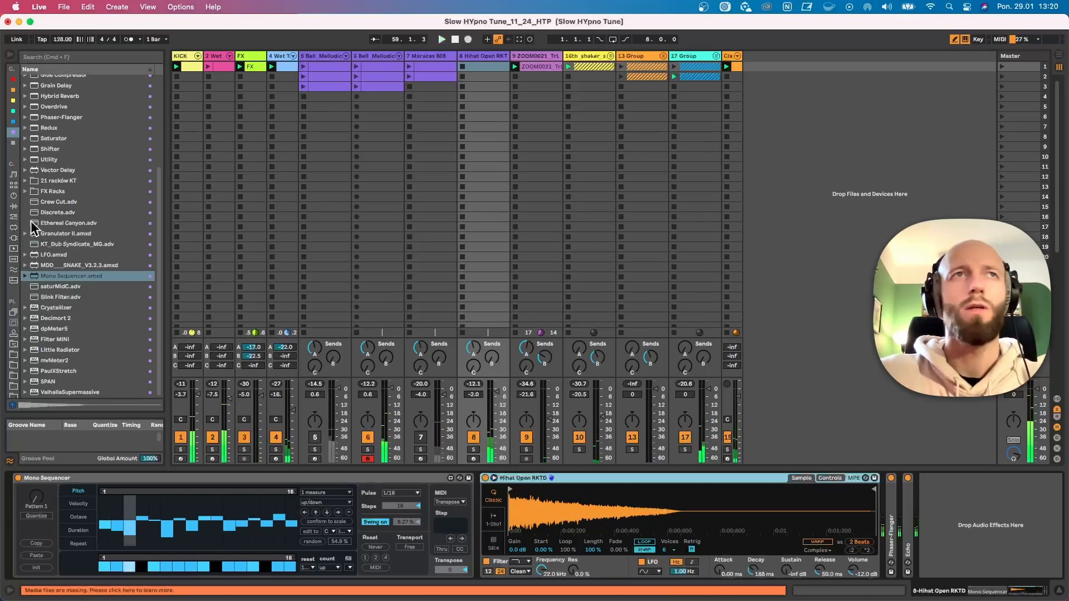
pyautogui.click(15, 186)
pyautogui.scroll(4, 82, 184)
pyautogui.click(99, 195)
pyautogui.scroll(4, 85, 176)
pyautogui.click(95, 182)
pyautogui.scroll(2, 94, 183)
pyautogui.click(87, 166)
pyautogui.scroll(2, 85, 169)
pyautogui.click(87, 169)
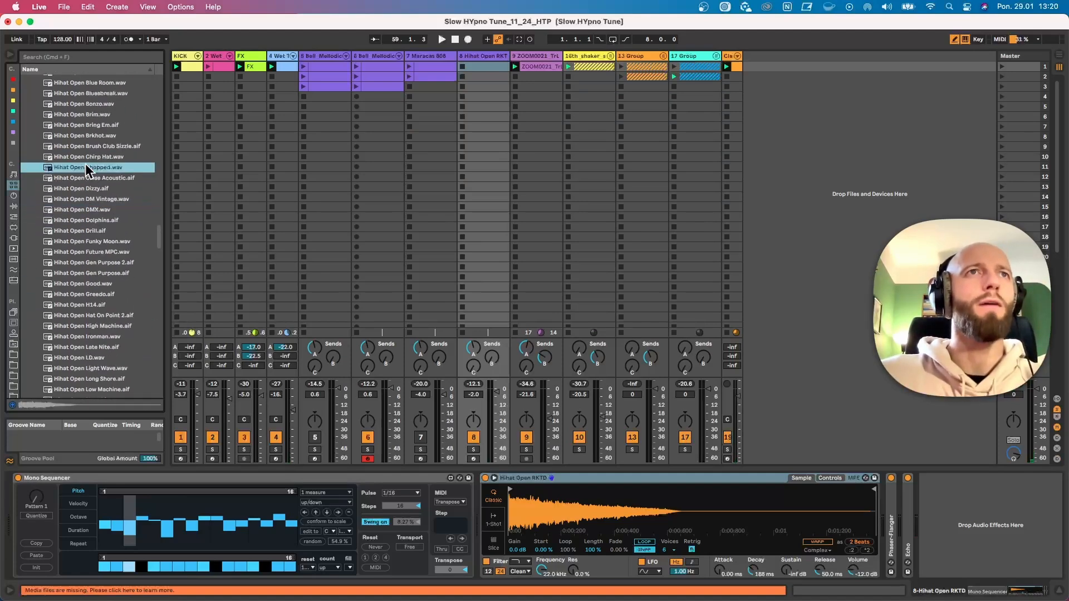
# Replace track 8's Simpler sample with Hihat Closed Vinyl SP 3.wav from the closed hi-hats and start playback
pyautogui.scroll(8, 86, 167)
pyautogui.click(87, 173)
pyautogui.scroll(5, 96, 192)
pyautogui.click(97, 190)
pyautogui.scroll(3, 97, 189)
pyautogui.click(90, 177)
pyautogui.scroll(3, 91, 177)
pyautogui.click(93, 181)
pyautogui.scroll(1, 93, 181)
pyautogui.moveTo(95, 191); pyautogui.dragTo(639, 520)
pyautogui.press('space')
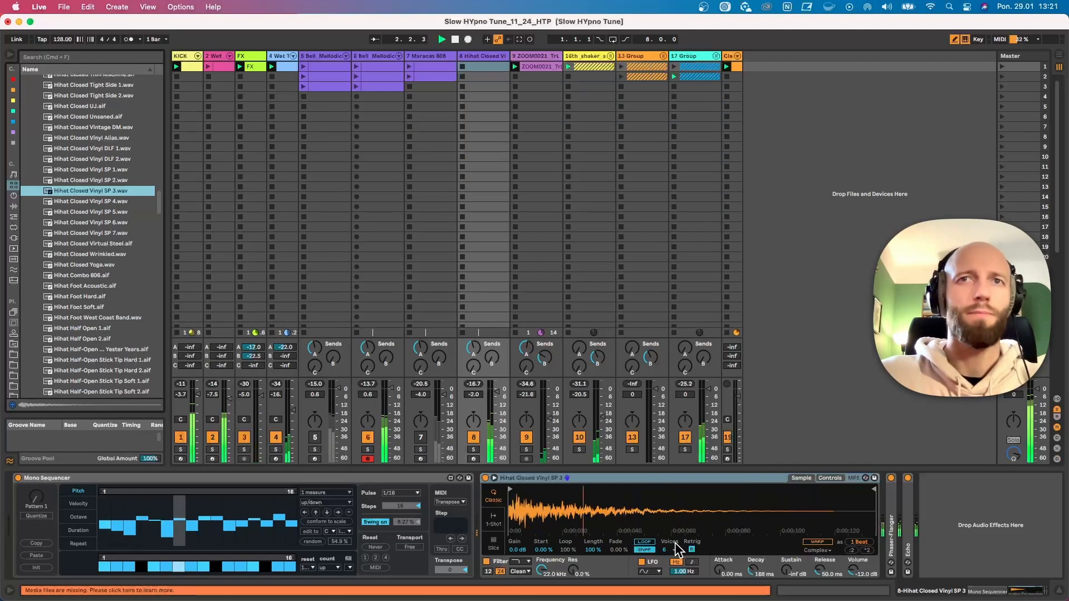
# Set the hi-hat sample's decay to 225 ms and shorten the Mono Sequencer's step on/off lane loop to 12 steps
pyautogui.moveTo(754, 571)
pyautogui.mouseDown()
pyautogui.moveTo(754, 553)
pyautogui.moveTo(755, 568)
pyautogui.mouseUp()
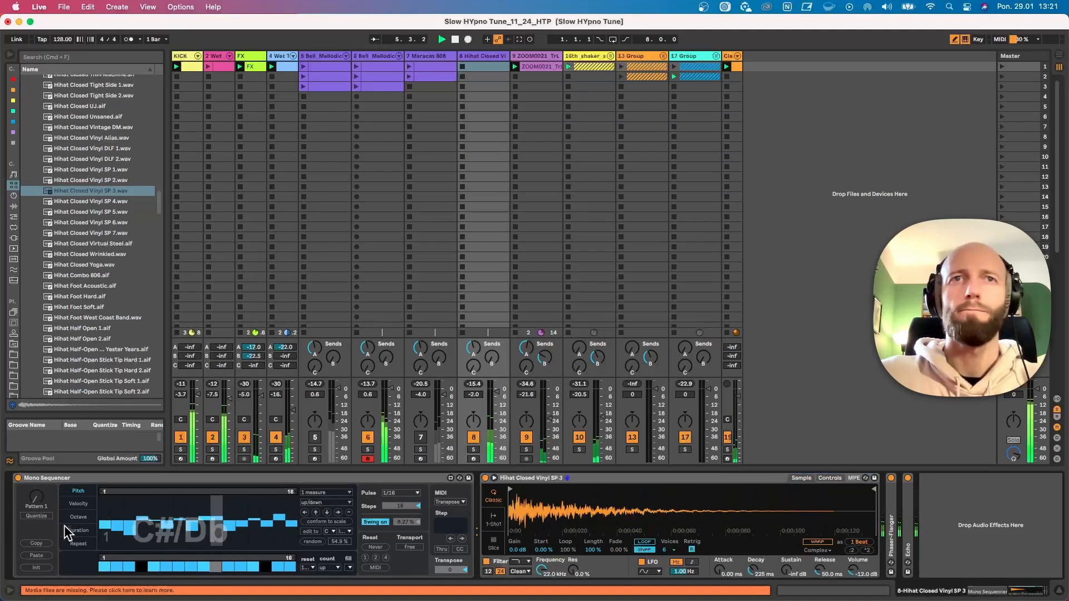
pyautogui.moveTo(261, 560); pyautogui.dragTo(240, 563)
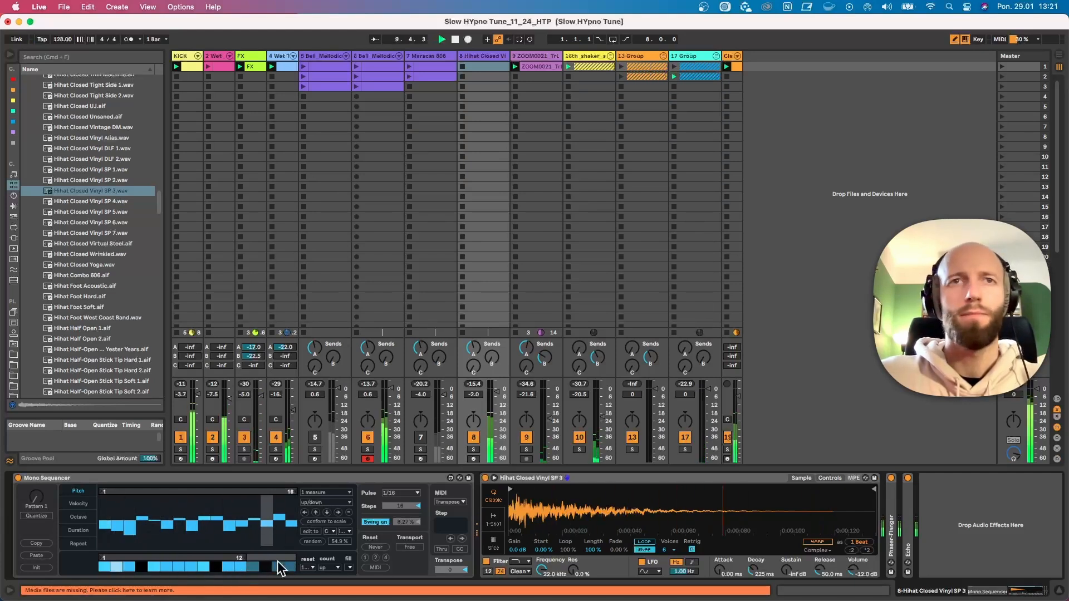
# Add an audio track that takes its input from 8-Hihat Closed Vinyl SP 3 and start recording into its first clip slot
pyautogui.press('super+t')
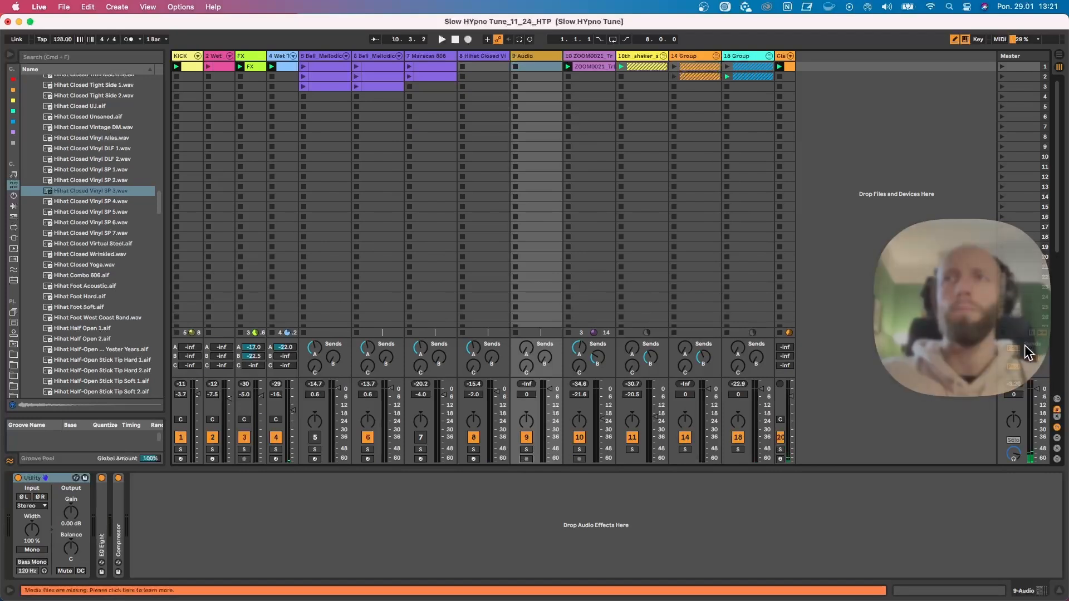
pyautogui.click(1057, 399)
pyautogui.click(532, 286)
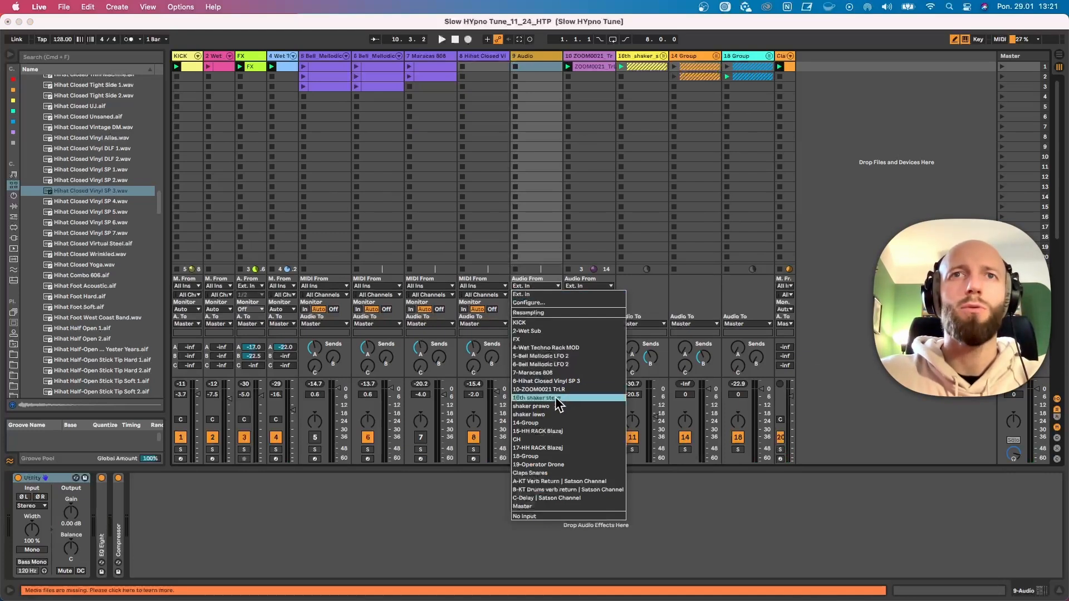
pyautogui.click(548, 382)
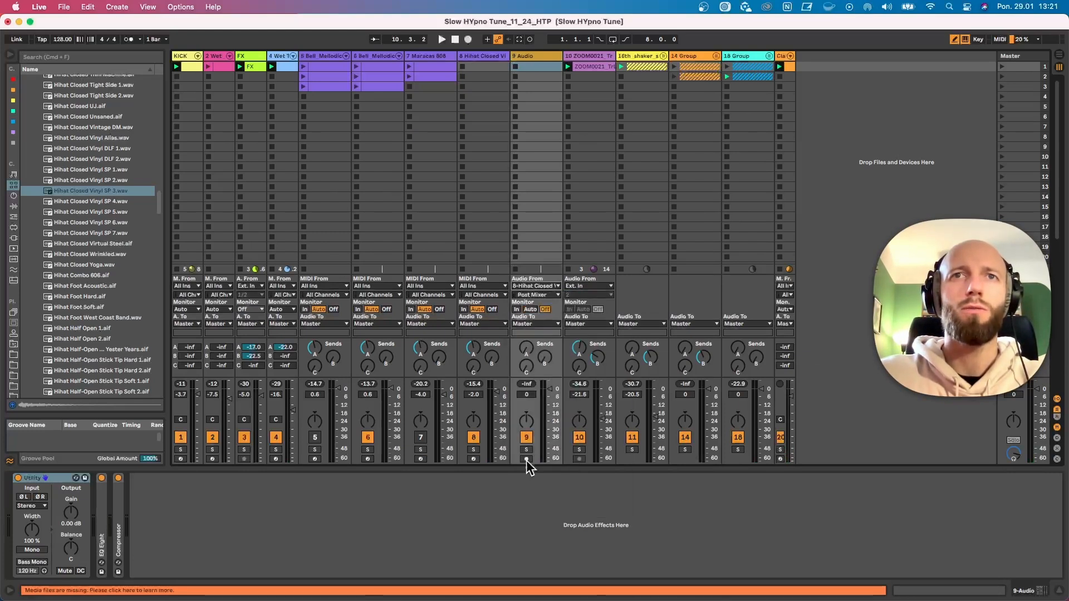
pyautogui.click(515, 67)
# Set the hi-hat's repeat lane direction to up, and add a repeat on step 6 and remove it again while recording
pyautogui.click(475, 56)
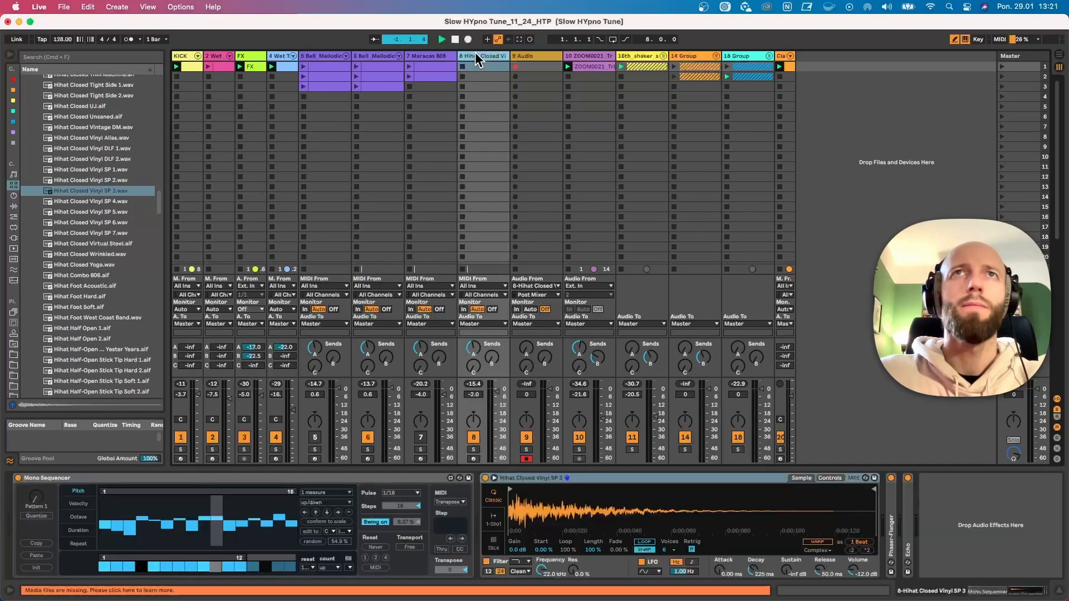
pyautogui.click(79, 543)
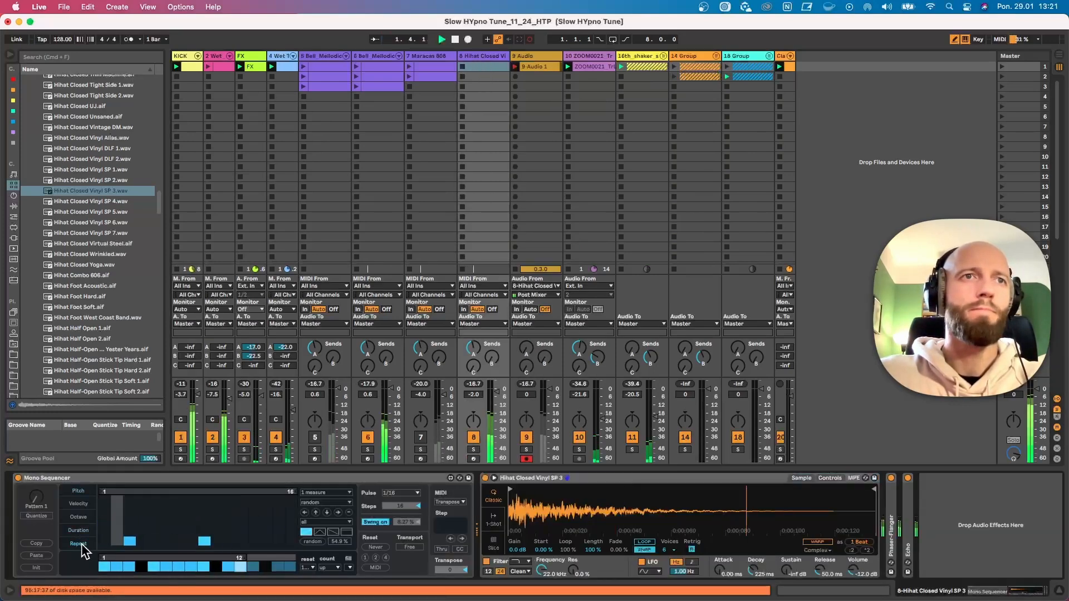
pyautogui.click(333, 503)
pyautogui.click(328, 515)
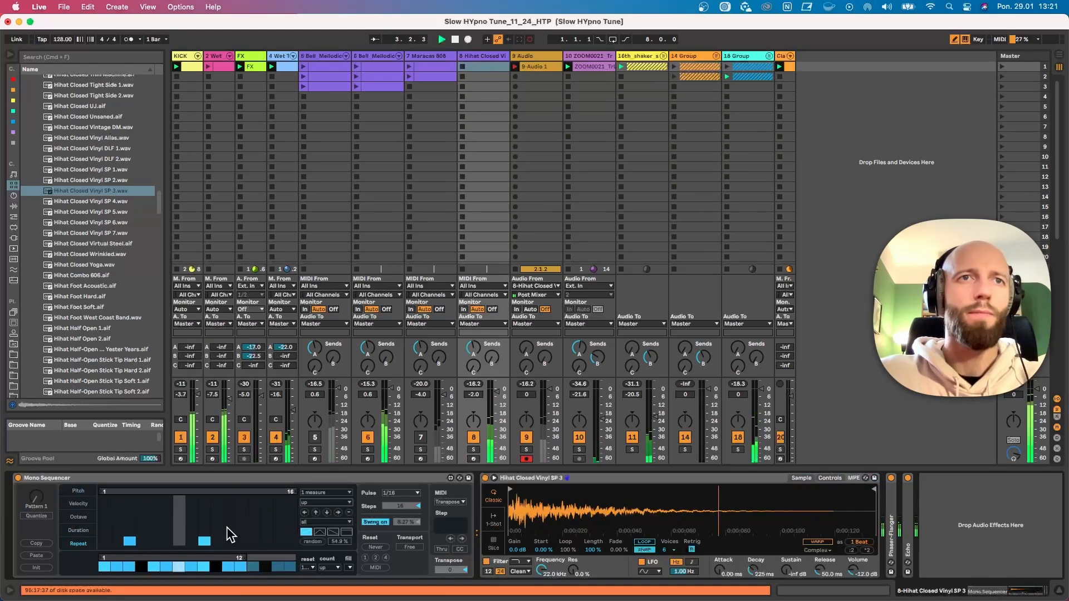
pyautogui.moveTo(166, 549); pyautogui.dragTo(174, 524)
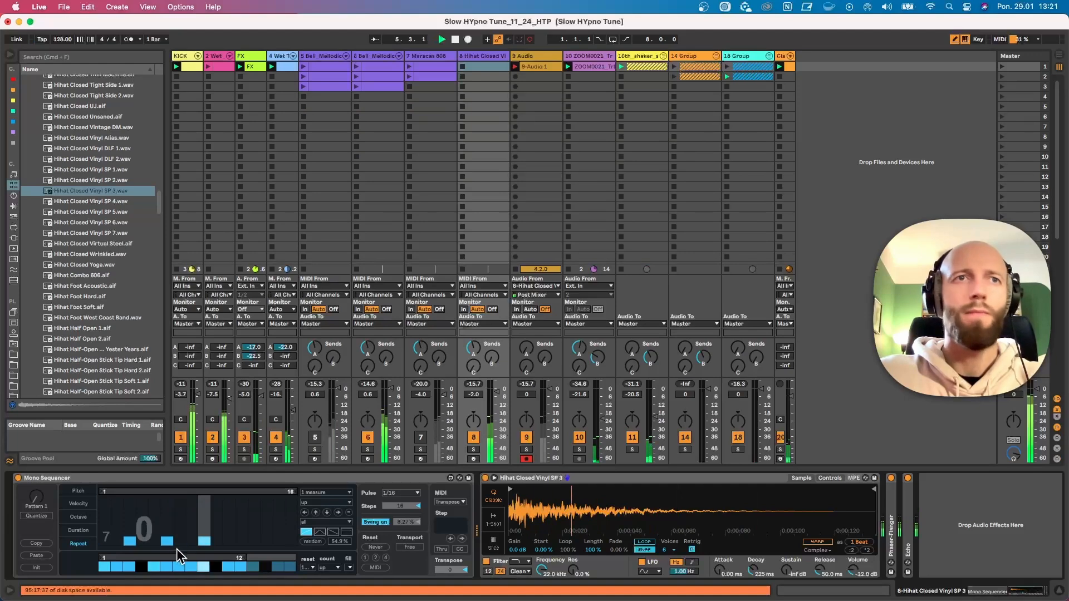
pyautogui.click(166, 545)
# Vary the repeat lane's shape and step values while recording, clear all its repeats and return to the first repeat shape
pyautogui.click(317, 532)
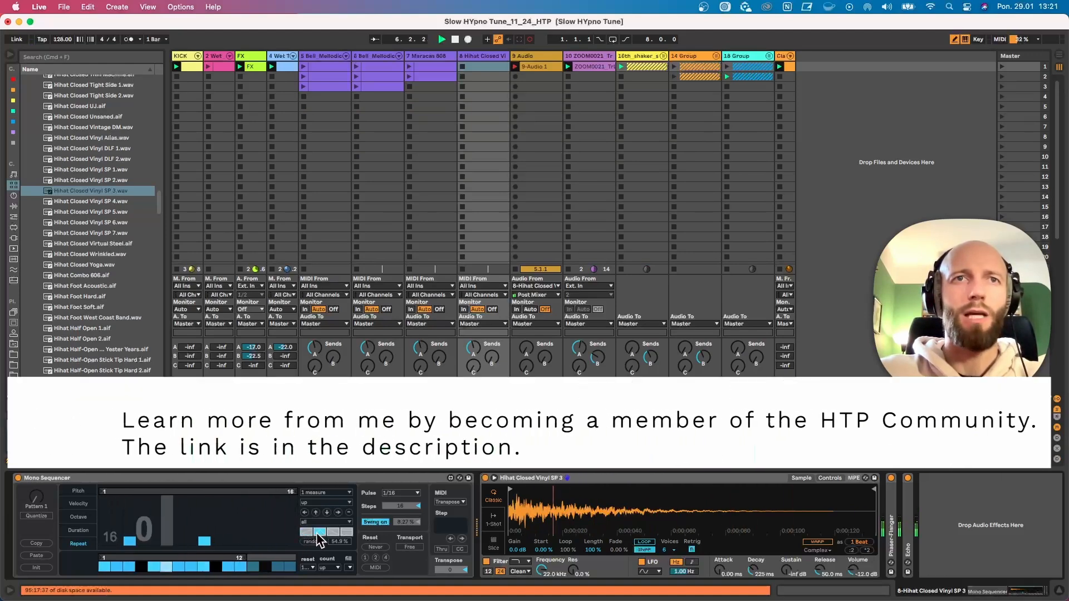
pyautogui.click(202, 542)
pyautogui.moveTo(153, 532)
pyautogui.mouseDown()
pyautogui.moveTo(208, 535)
pyautogui.moveTo(181, 544)
pyautogui.moveTo(223, 556)
pyautogui.moveTo(234, 528)
pyautogui.moveTo(219, 547)
pyautogui.moveTo(228, 545)
pyautogui.moveTo(192, 545)
pyautogui.moveTo(233, 524)
pyautogui.moveTo(230, 557)
pyautogui.mouseUp()
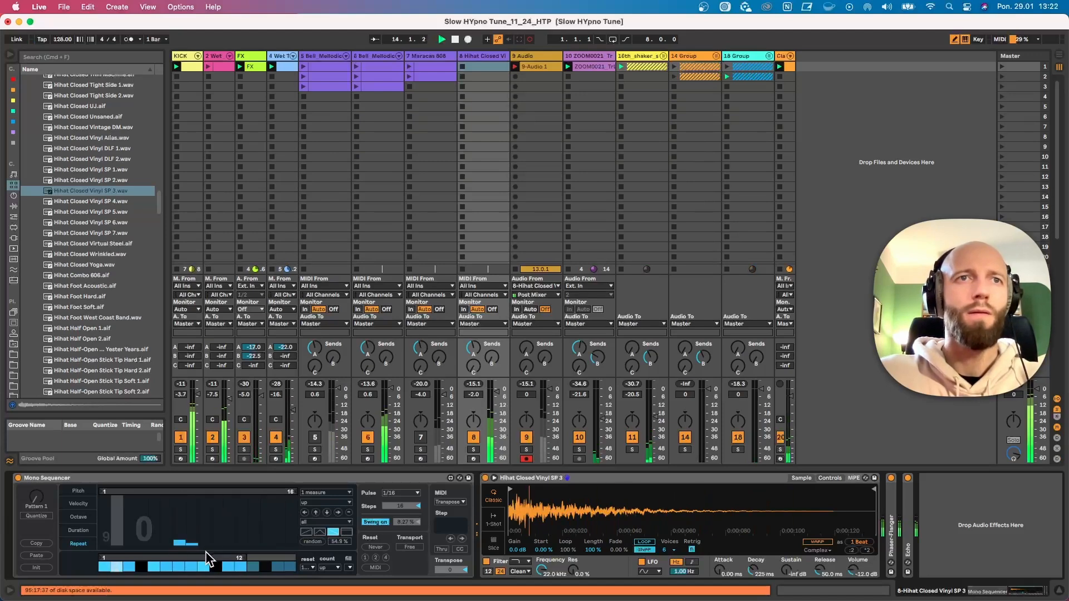
pyautogui.moveTo(129, 547); pyautogui.dragTo(124, 549)
pyautogui.moveTo(238, 541)
pyautogui.mouseDown()
pyautogui.moveTo(182, 542)
pyautogui.moveTo(195, 543)
pyautogui.moveTo(186, 553)
pyautogui.moveTo(162, 543)
pyautogui.mouseUp()
pyautogui.click(302, 532)
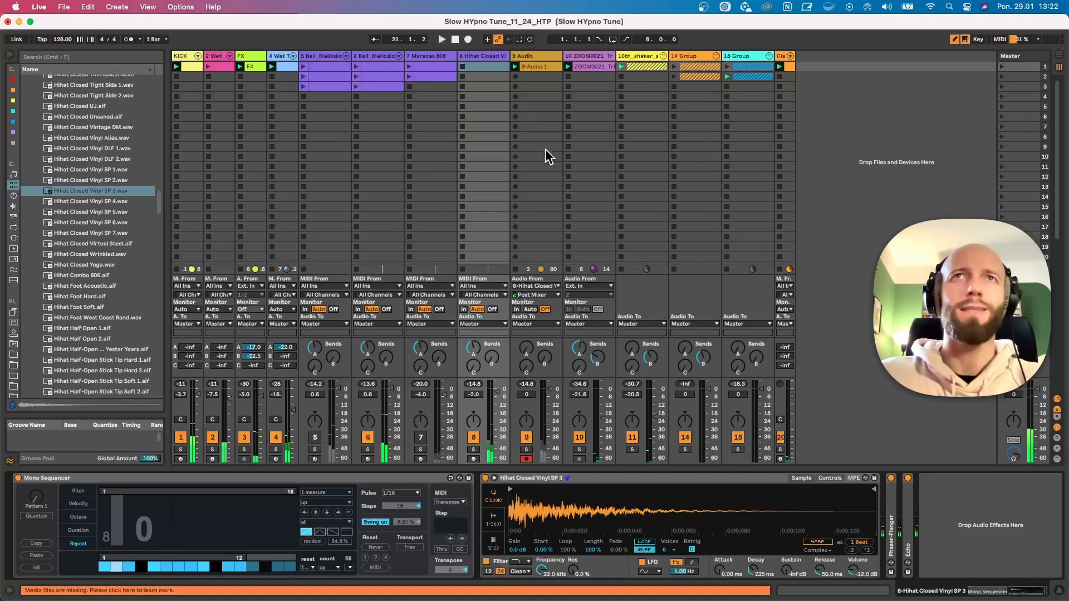
# Mute hi-hat track 8 and play back the recorded 9-Audio 1 clip
pyautogui.click(476, 439)
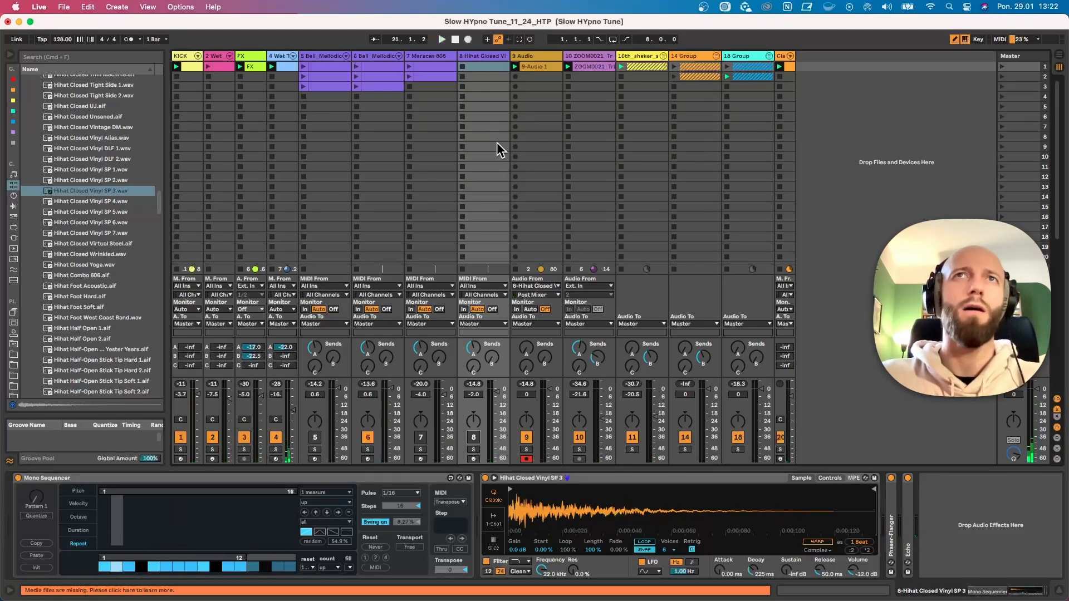
pyautogui.click(525, 66)
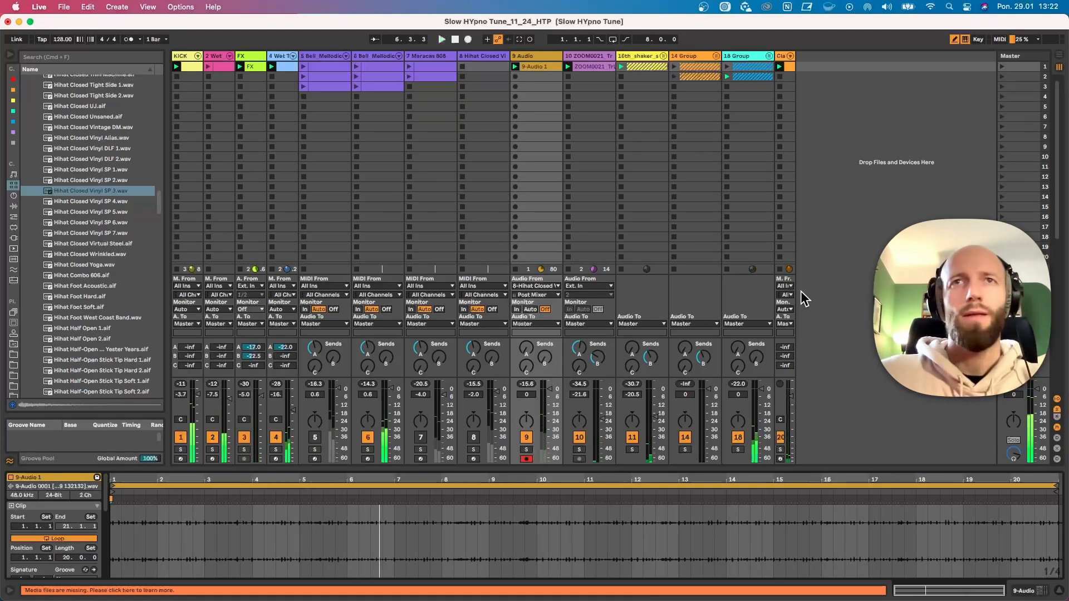
# Mute audio track 9 and unmute the Maracas 808 track, playing the mix with the maracas' devices shown
pyautogui.click(526, 438)
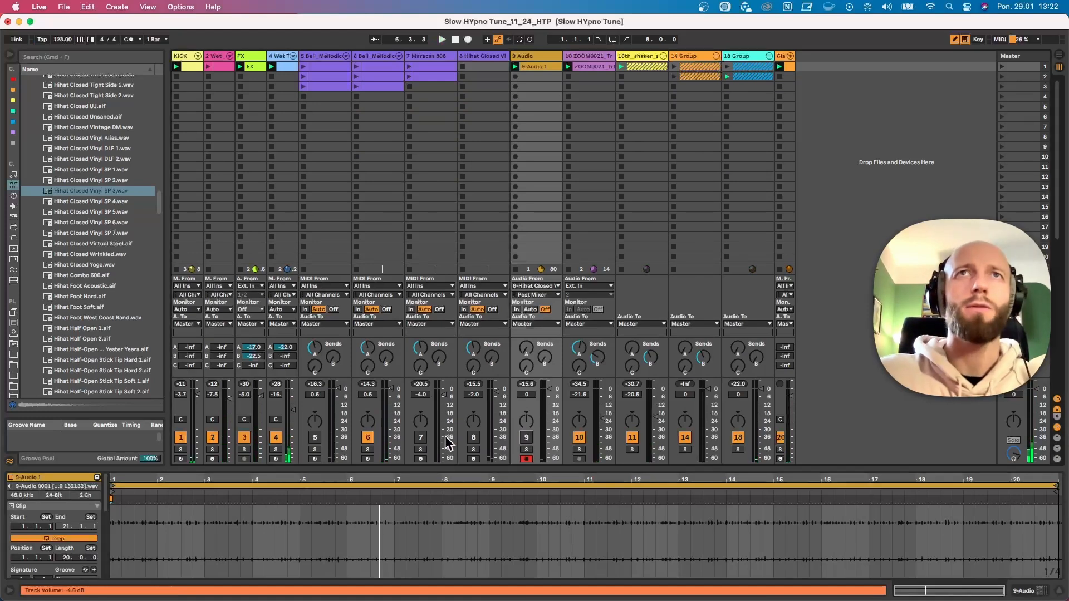
pyautogui.click(421, 443)
pyautogui.press('space')
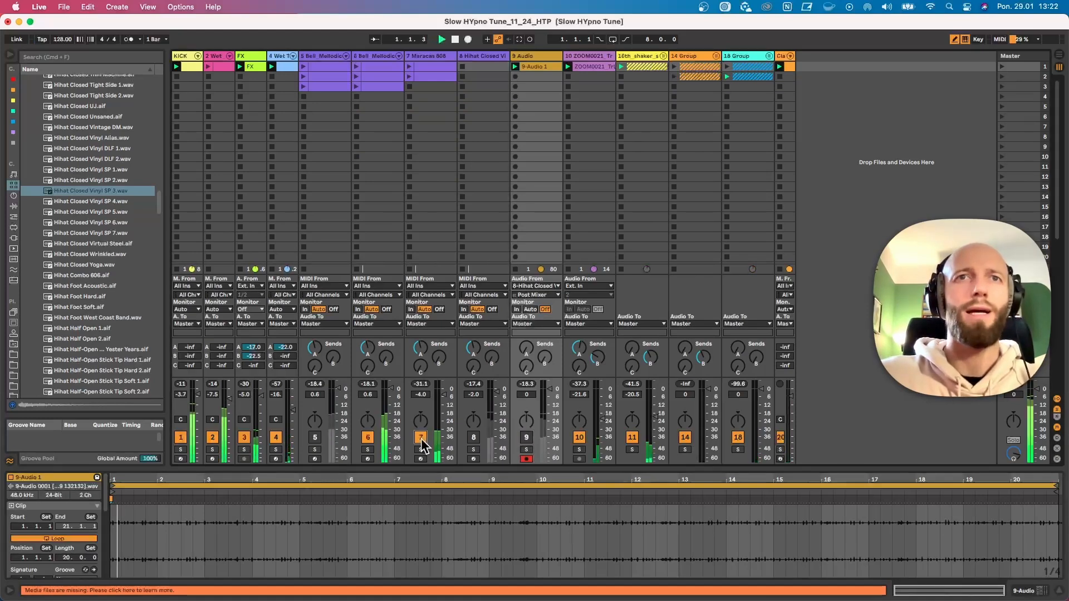
pyautogui.click(426, 56)
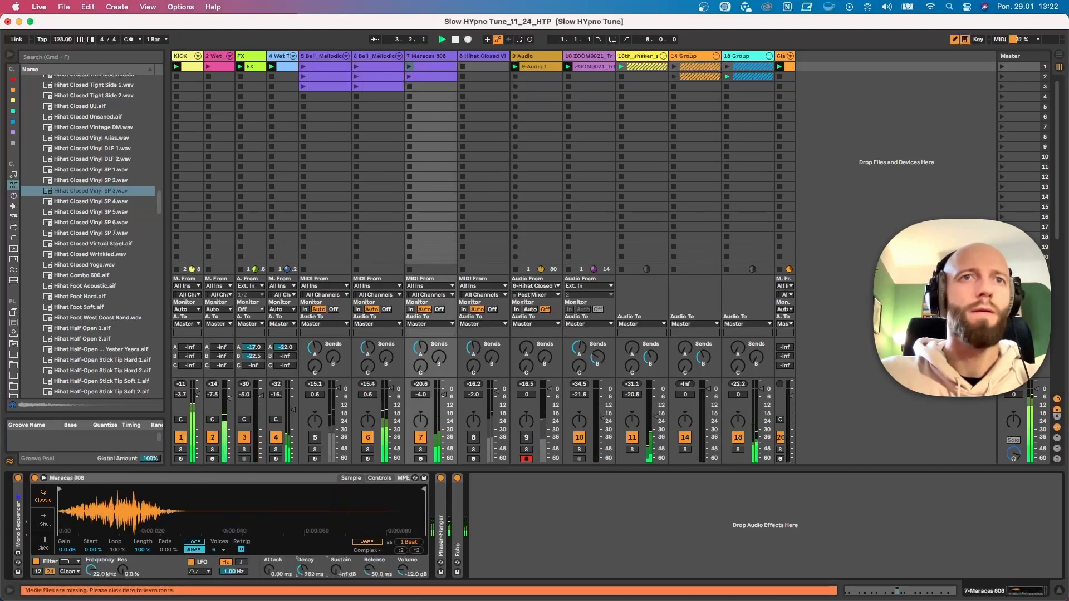
# Mute the melodic bell on track 6 and unmute the one on track 5 to compare them in the mix
pyautogui.click(381, 63)
pyautogui.click(368, 437)
pyautogui.click(315, 438)
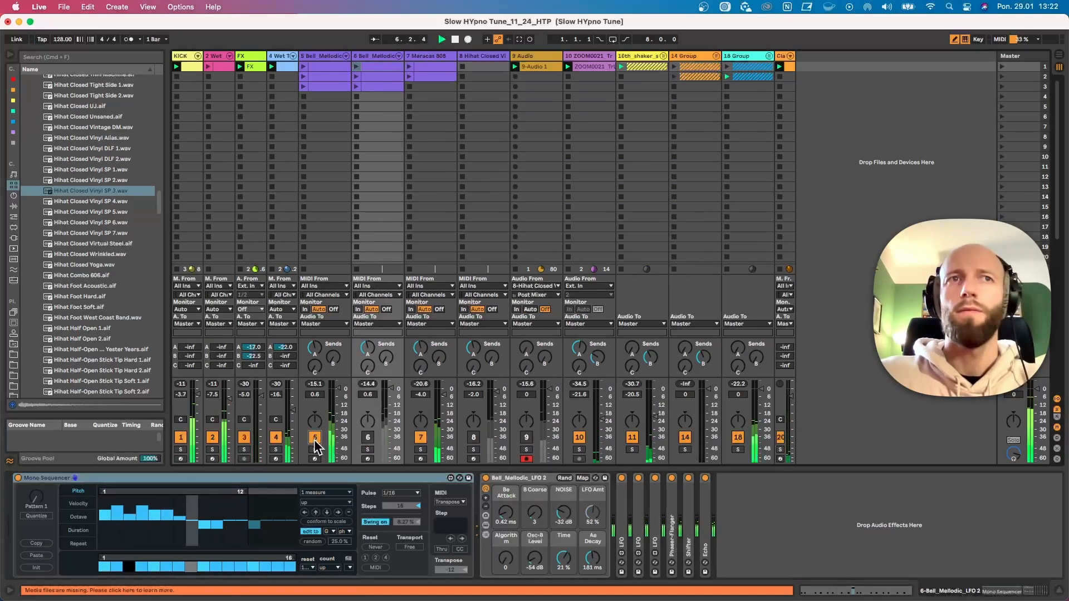